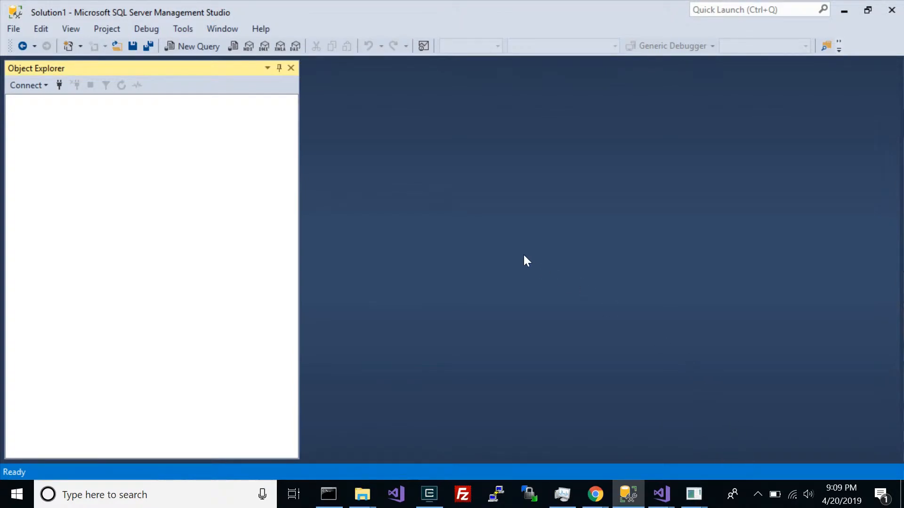
- Connect to the Database Engine localhost\SQLEXPRESS03 using Windows Authentication
{"action": "left_click", "coordinate": [44, 86]}
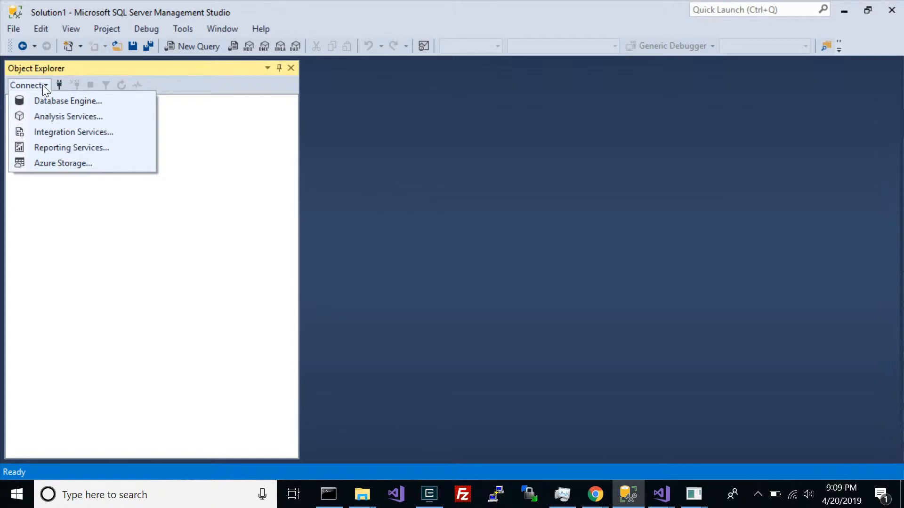
{"action": "left_click", "coordinate": [55, 100]}
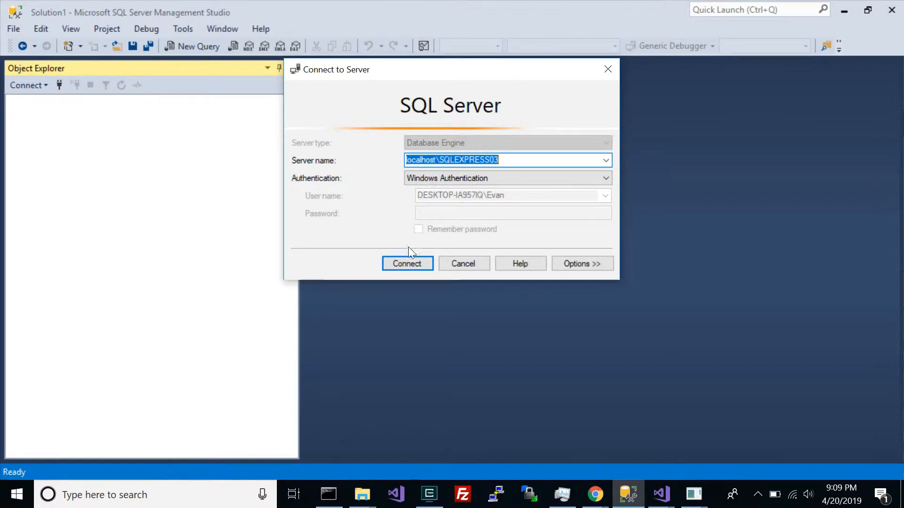
{"action": "left_click", "coordinate": [405, 264]}
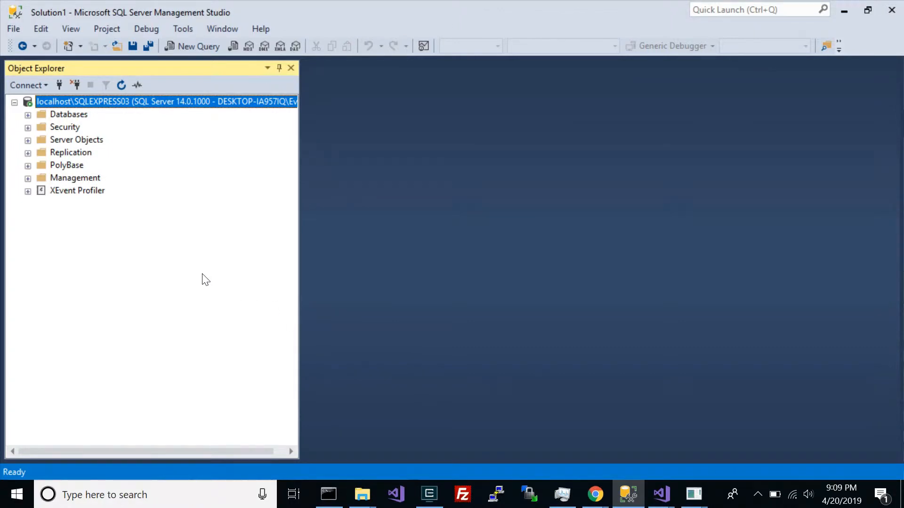
- Expand the server's Databases folder and look at the FirstDb and SqlCourse databases
{"action": "left_click", "coordinate": [28, 115]}
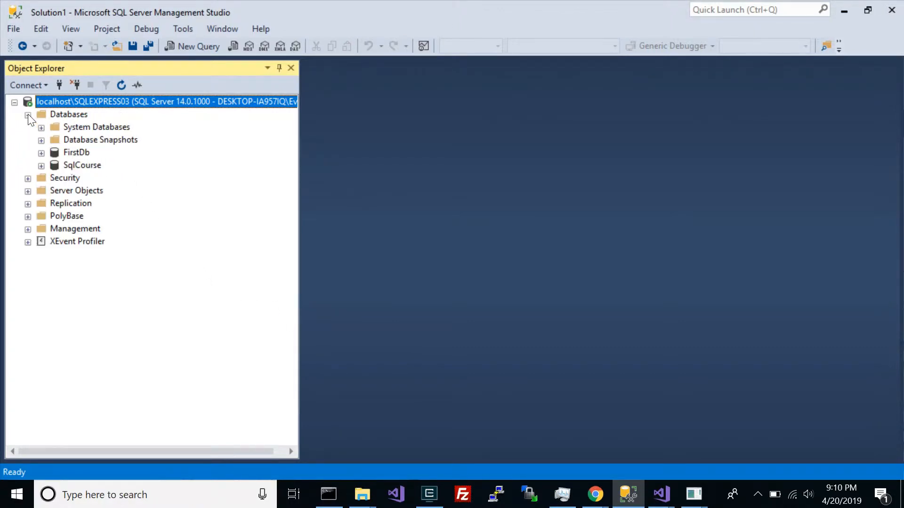
{"action": "left_click", "coordinate": [78, 152]}
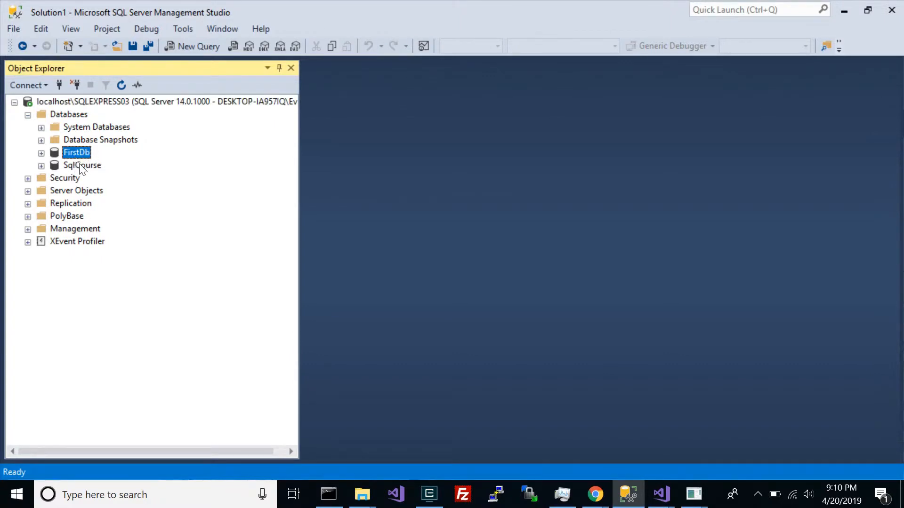
{"action": "left_click", "coordinate": [80, 166]}
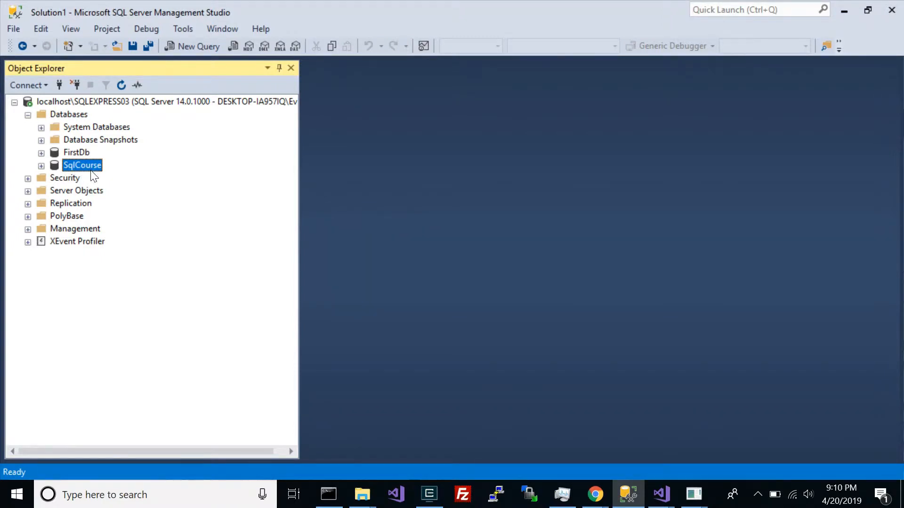
- Disconnect from the server and reconnect to localhost\SQLEXPRESS03 with Windows Authentication
{"action": "left_click", "coordinate": [79, 100]}
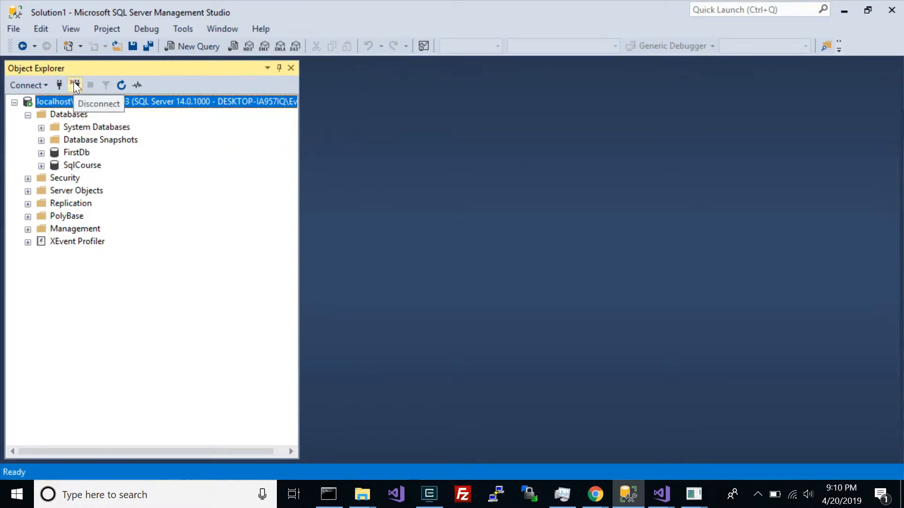
{"action": "left_click", "coordinate": [73, 85]}
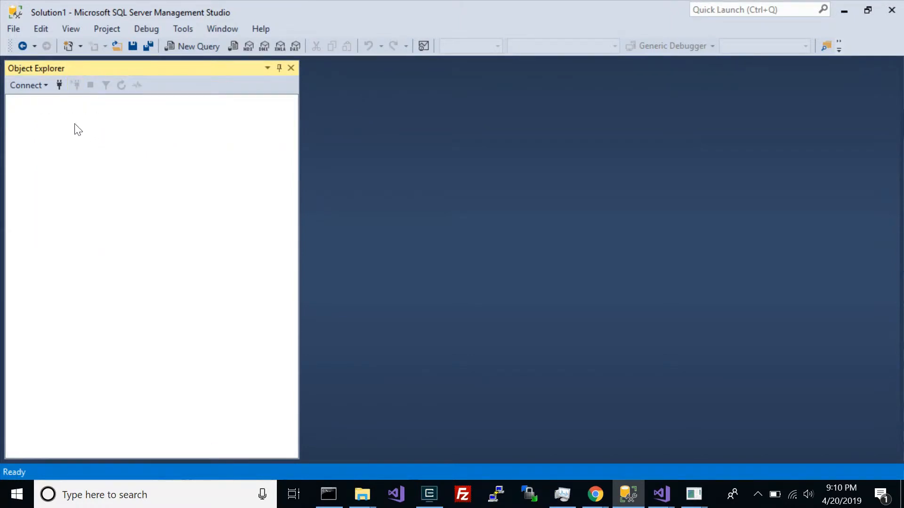
{"action": "left_click", "coordinate": [60, 85]}
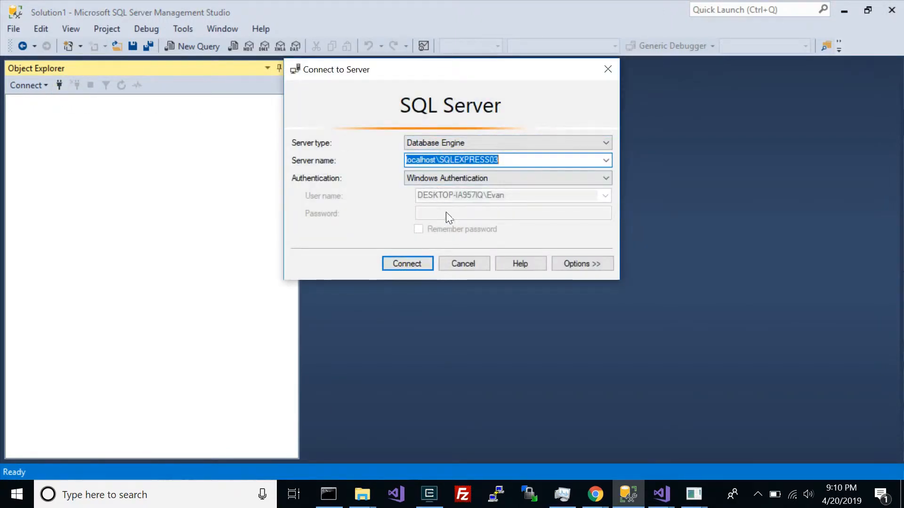
{"action": "left_click", "coordinate": [415, 262]}
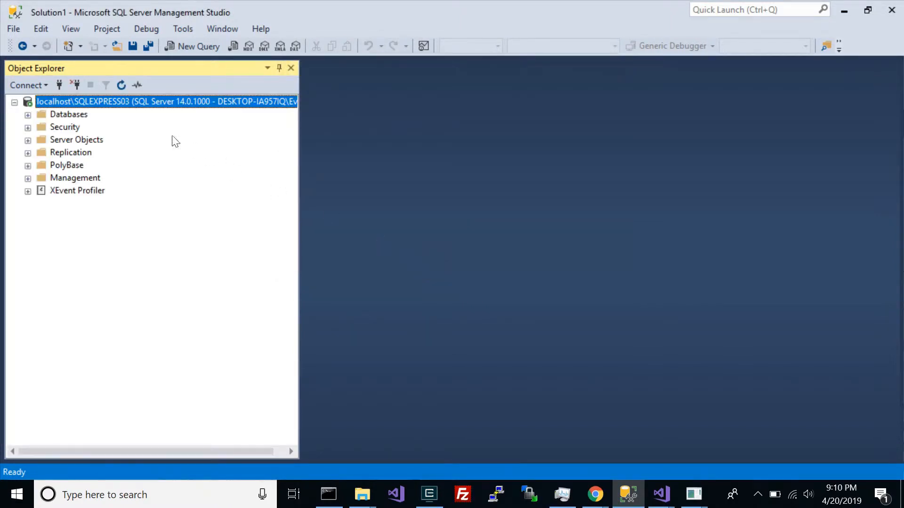
- Open a new query on the localhost\SQLEXPRESS03 server and add three line breaks to the empty script
{"action": "left_click", "coordinate": [35, 85]}
{"action": "left_click", "coordinate": [251, 103]}
{"action": "right_click", "coordinate": [77, 102]}
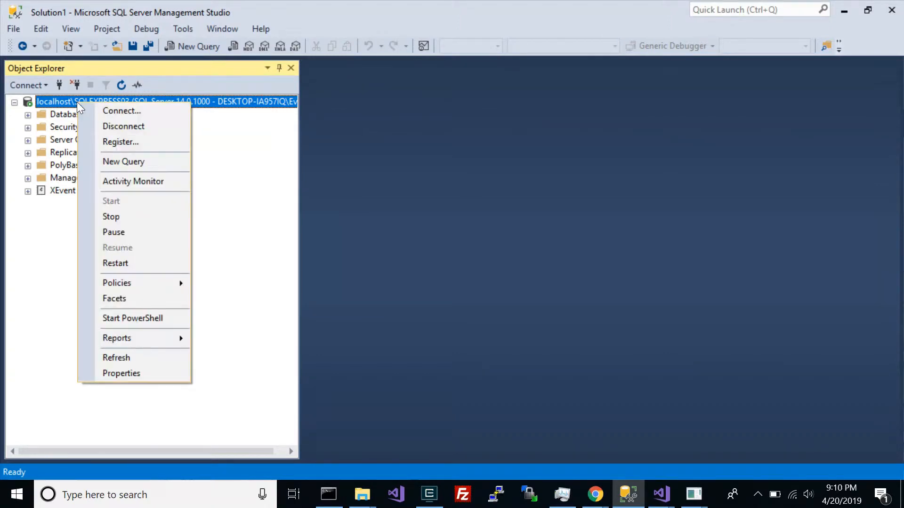
{"action": "left_click", "coordinate": [138, 162]}
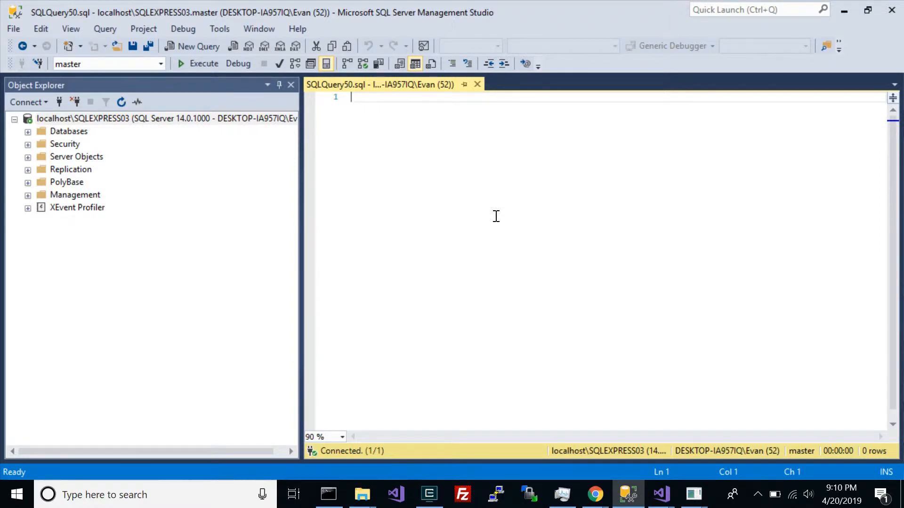
{"action": "key", "text": "Return"}
{"action": "key", "text": "Return"}
{"action": "key", "text": "Return"}
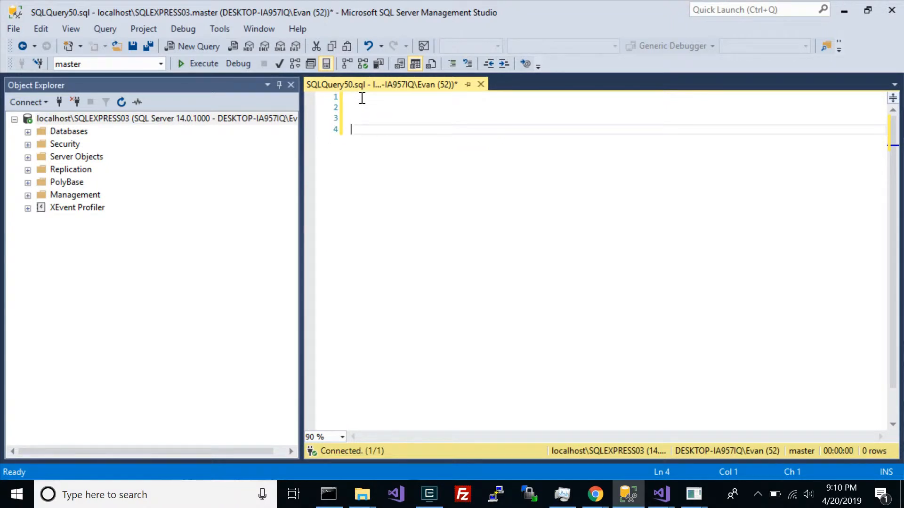
- Make sure Line numbers is enabled in the Transact-SQL text editor options and confirm the settings
{"action": "left_click", "coordinate": [220, 28]}
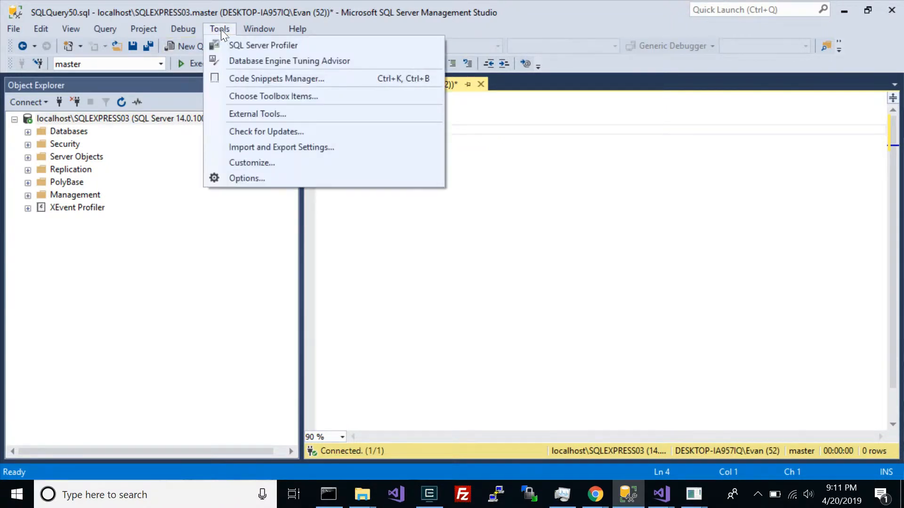
{"action": "left_click", "coordinate": [261, 181]}
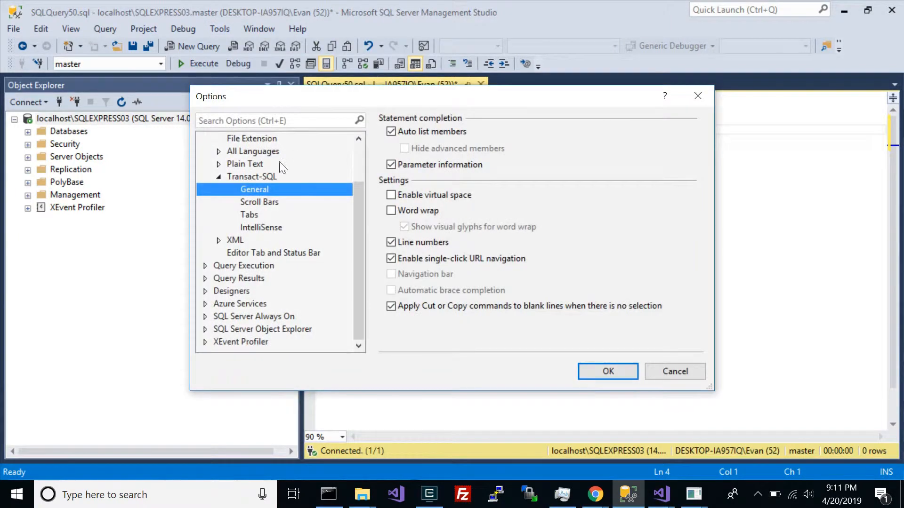
{"action": "left_click", "coordinate": [252, 176]}
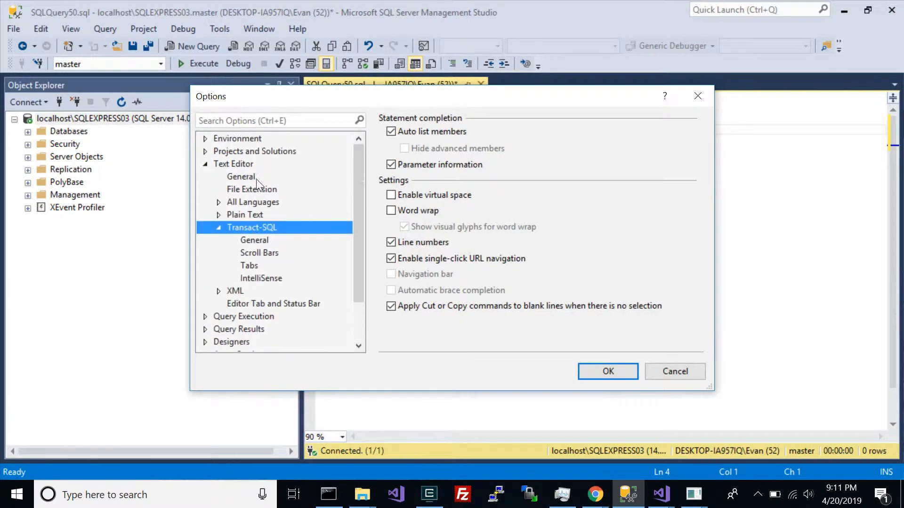
{"action": "left_click", "coordinate": [219, 228]}
{"action": "left_click", "coordinate": [206, 165]}
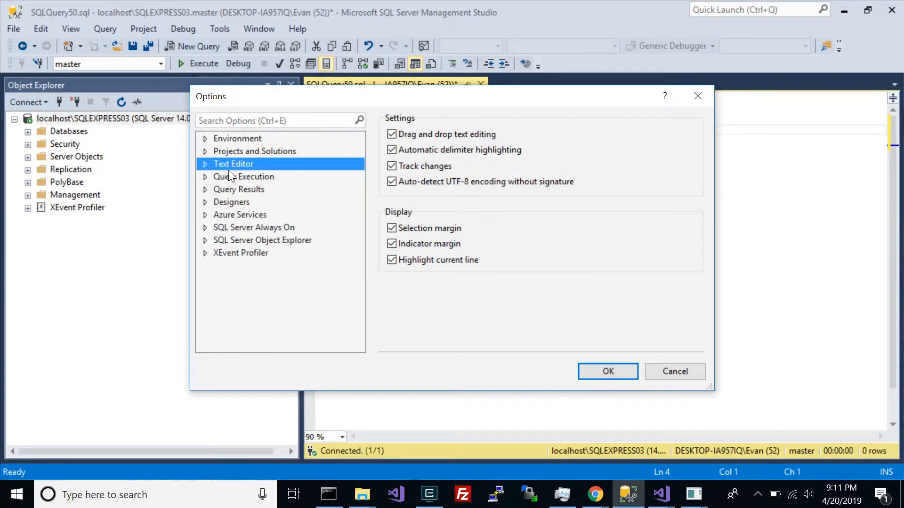
{"action": "left_click", "coordinate": [205, 164]}
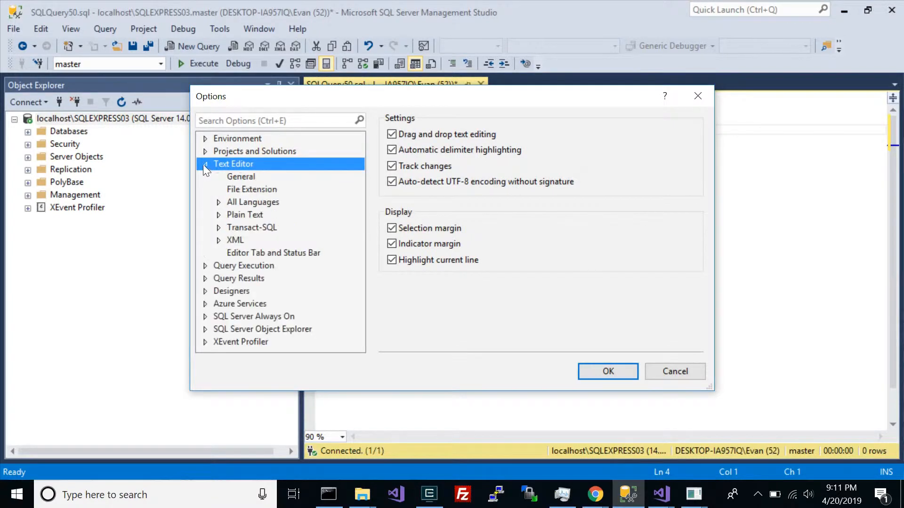
{"action": "left_click", "coordinate": [219, 227]}
{"action": "left_click", "coordinate": [258, 228]}
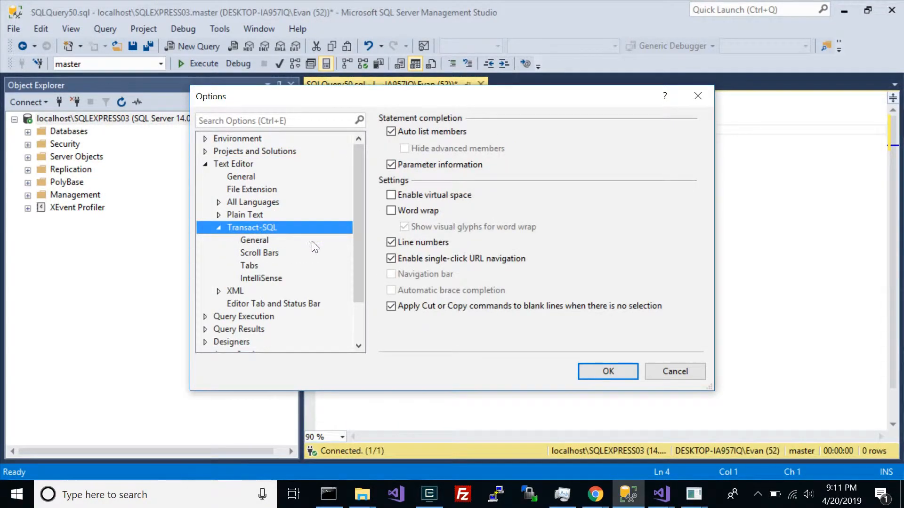
{"action": "left_click", "coordinate": [391, 242]}
{"action": "left_click", "coordinate": [391, 242]}
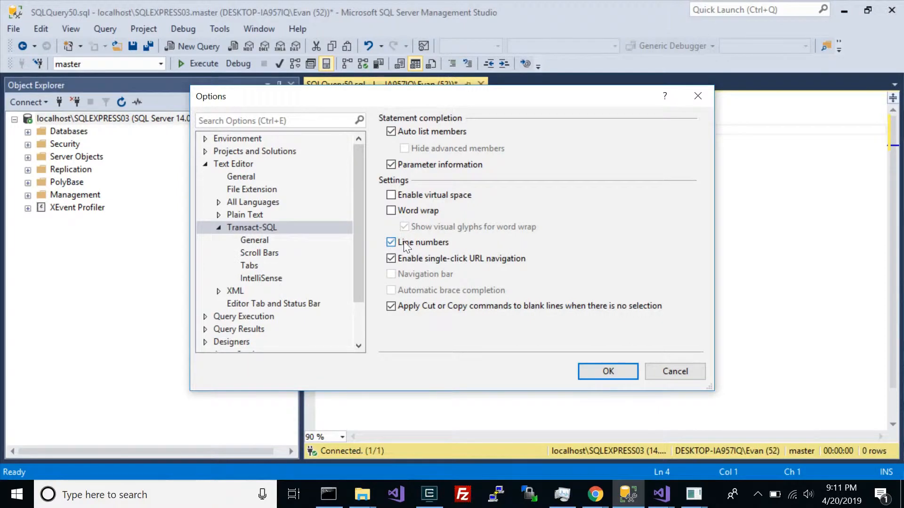
{"action": "left_click", "coordinate": [605, 371]}
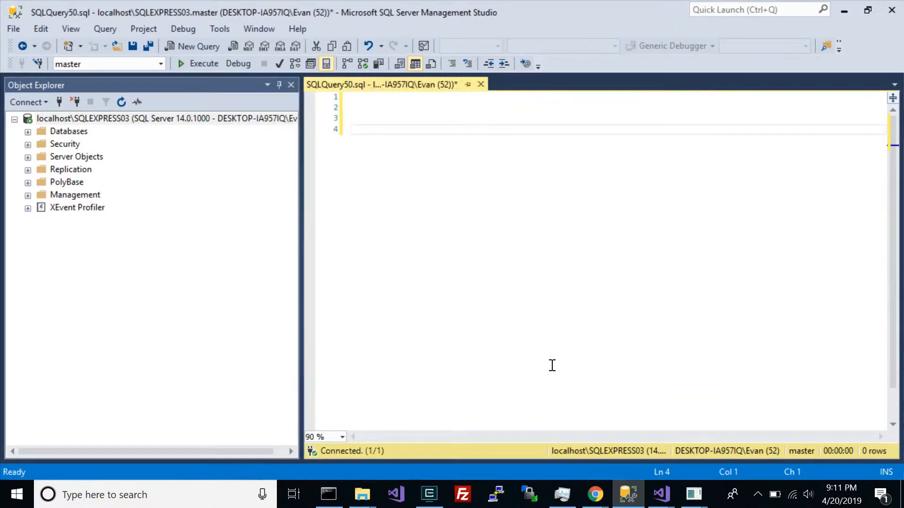
- Expand the SqlCourse database in the server tree down to its list of tables
{"action": "left_click", "coordinate": [28, 132]}
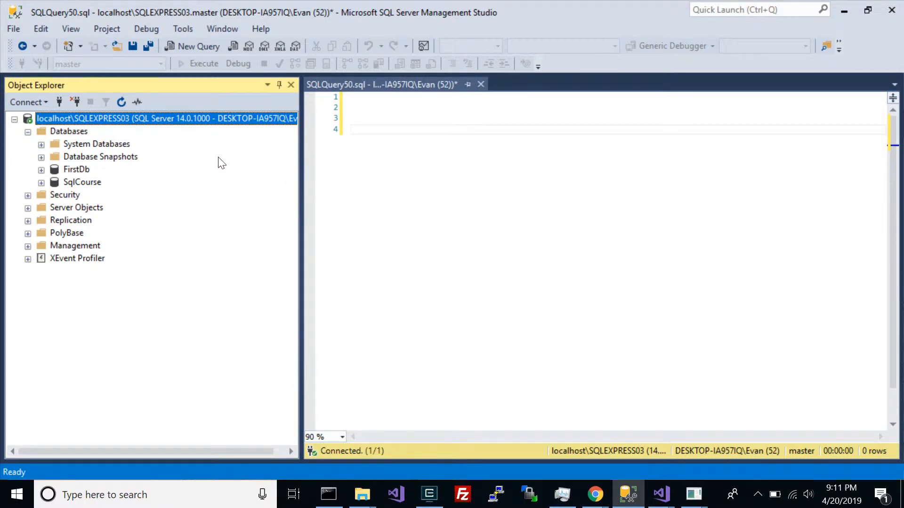
{"action": "left_click", "coordinate": [80, 183]}
{"action": "left_click", "coordinate": [42, 183]}
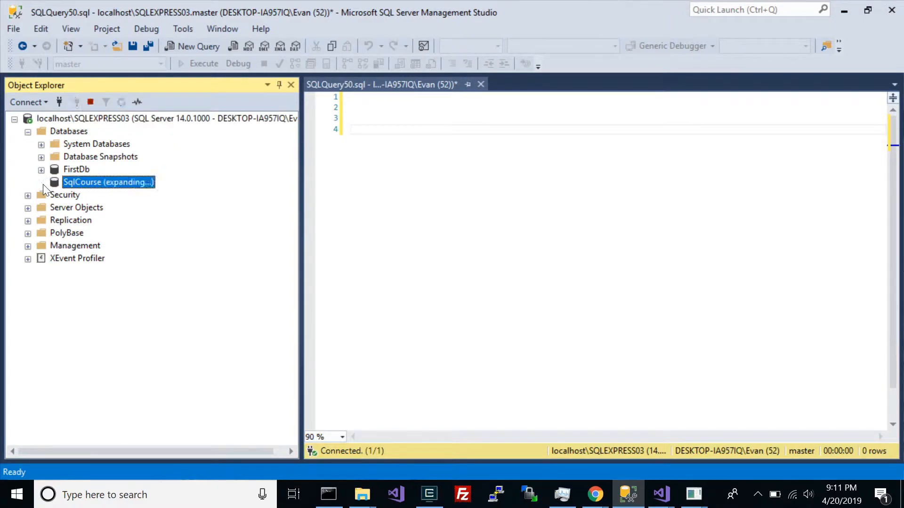
{"action": "left_click", "coordinate": [54, 208]}
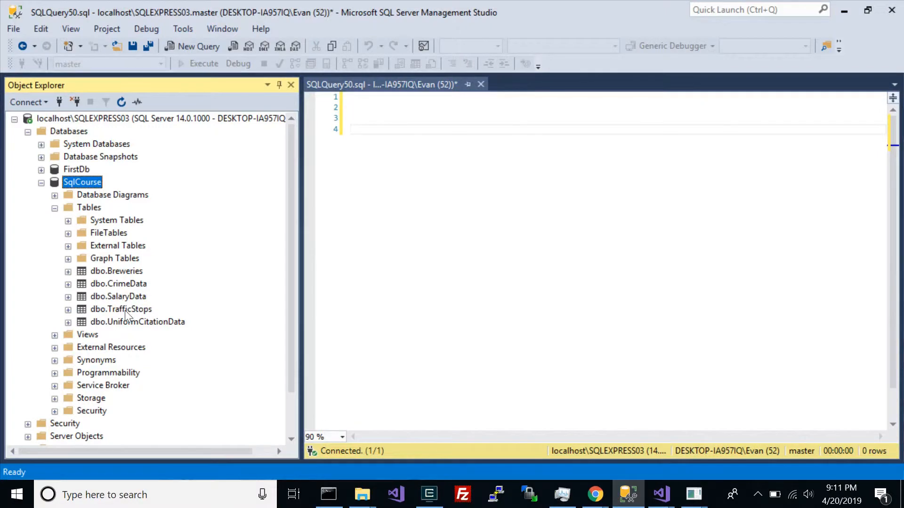
- Select the top 1000 rows of the dbo.CrimeData table and close the resulting query
{"action": "left_click", "coordinate": [117, 296]}
{"action": "left_click", "coordinate": [122, 284]}
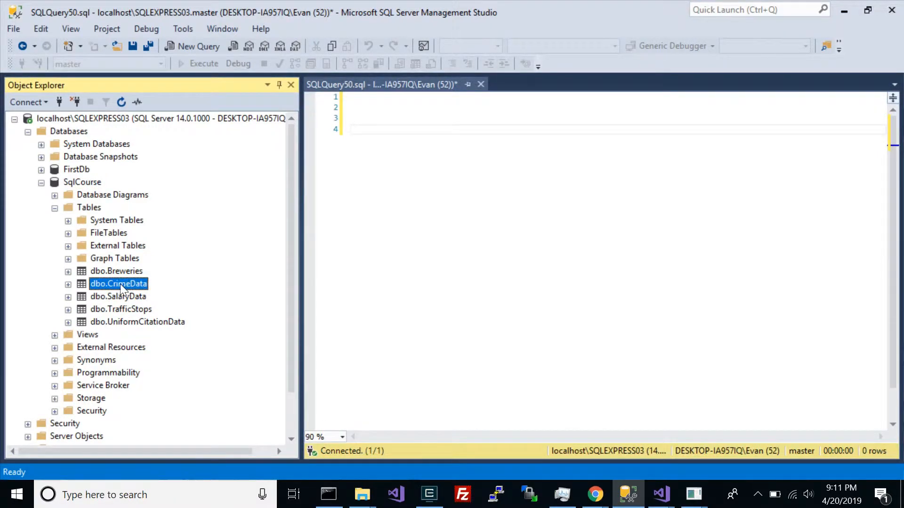
{"action": "right_click", "coordinate": [120, 284]}
{"action": "left_click", "coordinate": [185, 179]}
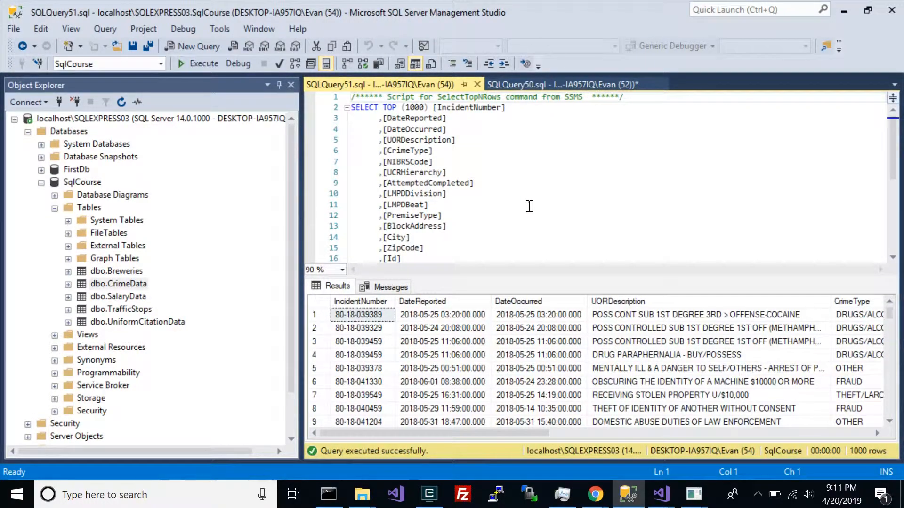
{"action": "left_click", "coordinate": [475, 85]}
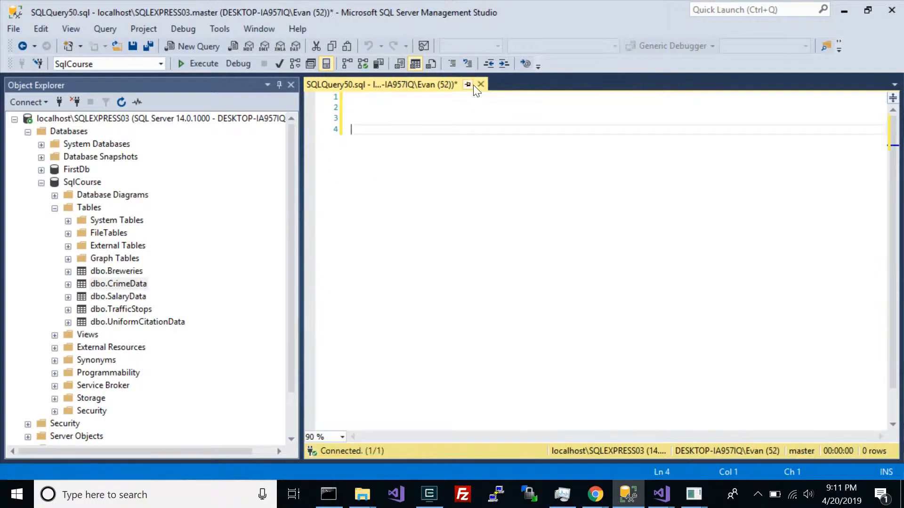
- Run the top 1000 rows selection on dbo.CrimeData again and enlarge the results area to inspect the data
{"action": "right_click", "coordinate": [112, 284]}
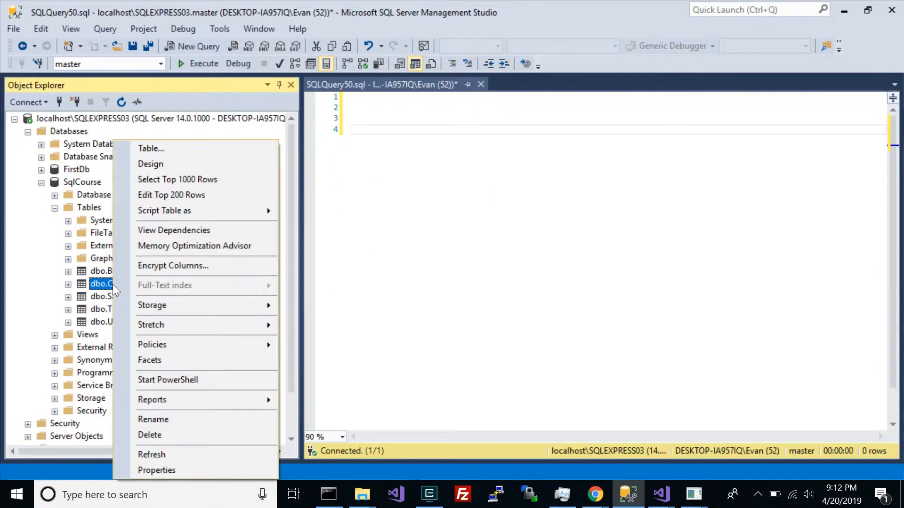
{"action": "left_click", "coordinate": [220, 182]}
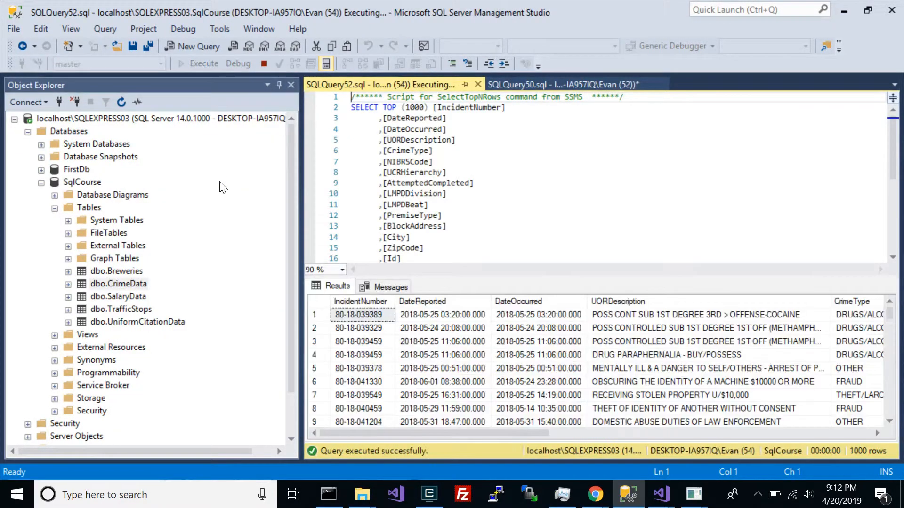
{"action": "left_click", "coordinate": [419, 140]}
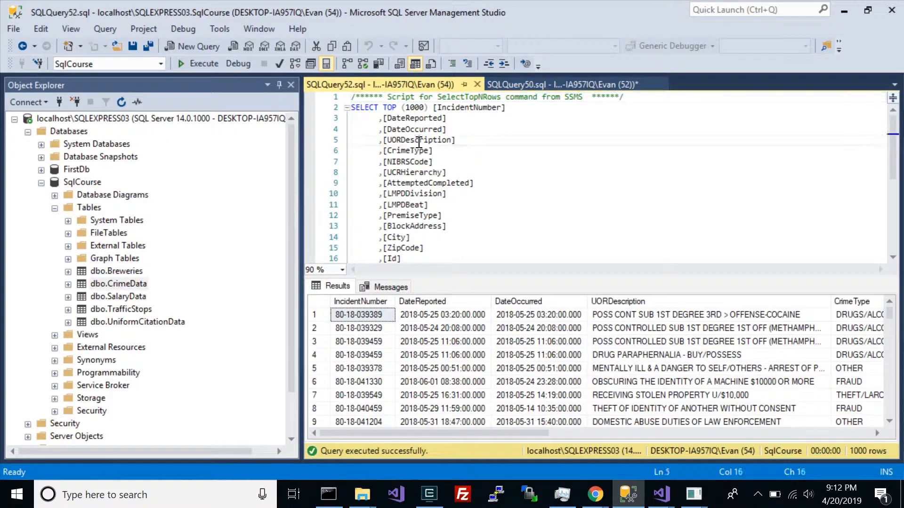
{"action": "left_click_drag", "start_coordinate": [500, 277], "coordinate": [500, 217]}
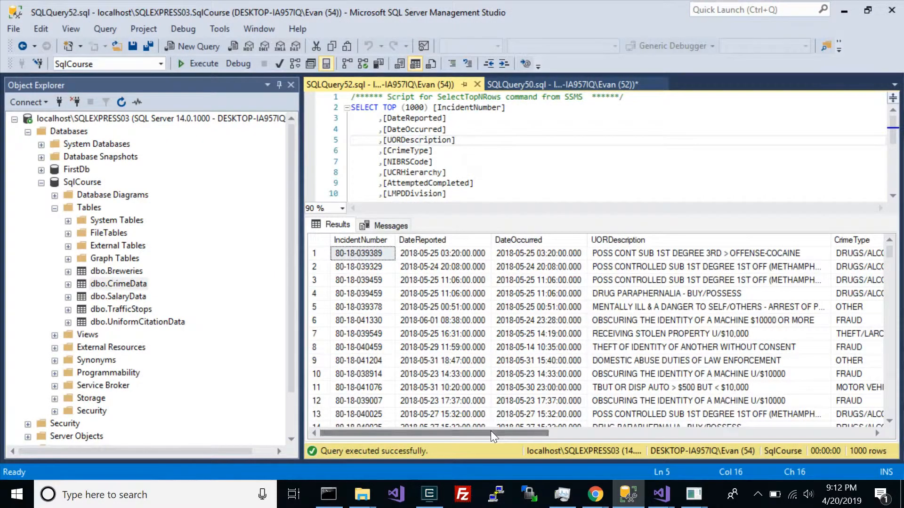
{"action": "left_click_drag", "start_coordinate": [490, 431], "coordinate": [109, 281]}
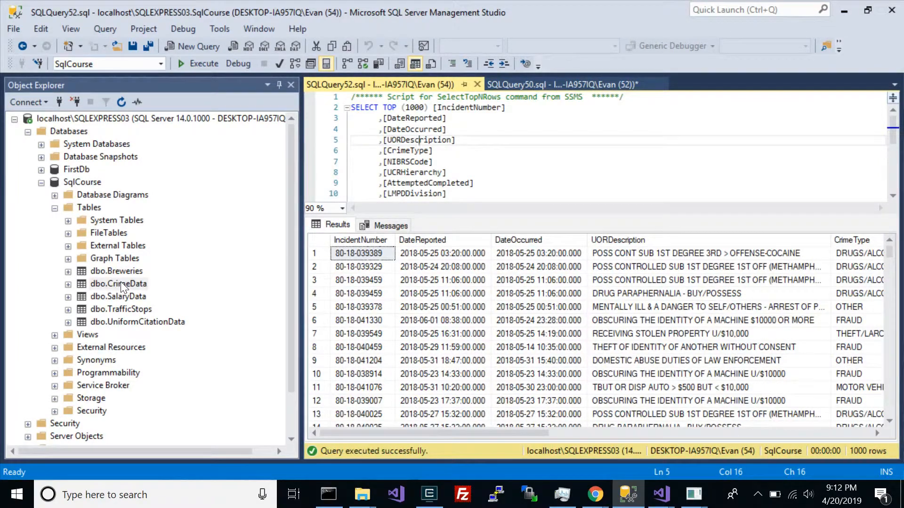
- Script the SqlCourse dbo.CrimeData table as CREATE to a new query editor window and highlight its CREATE TABLE statement for review
{"action": "right_click", "coordinate": [114, 285]}
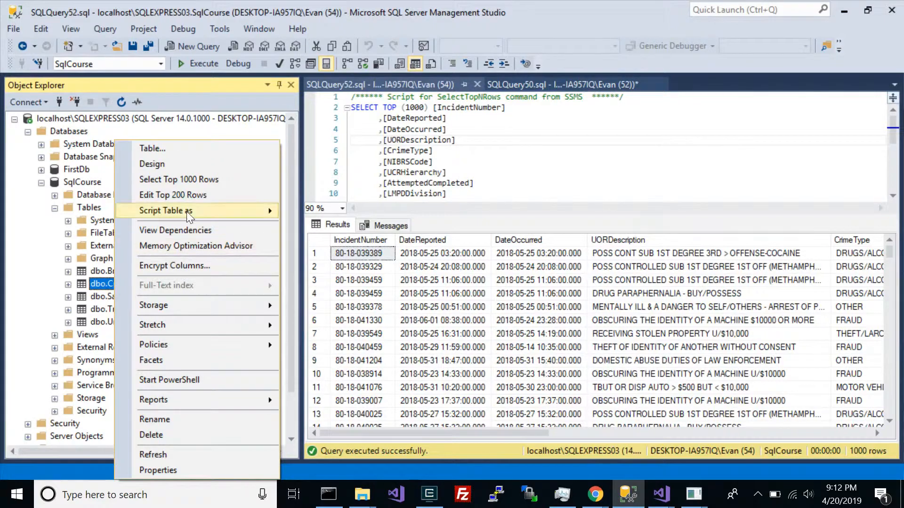
{"action": "mouse_move", "coordinate": [187, 211]}
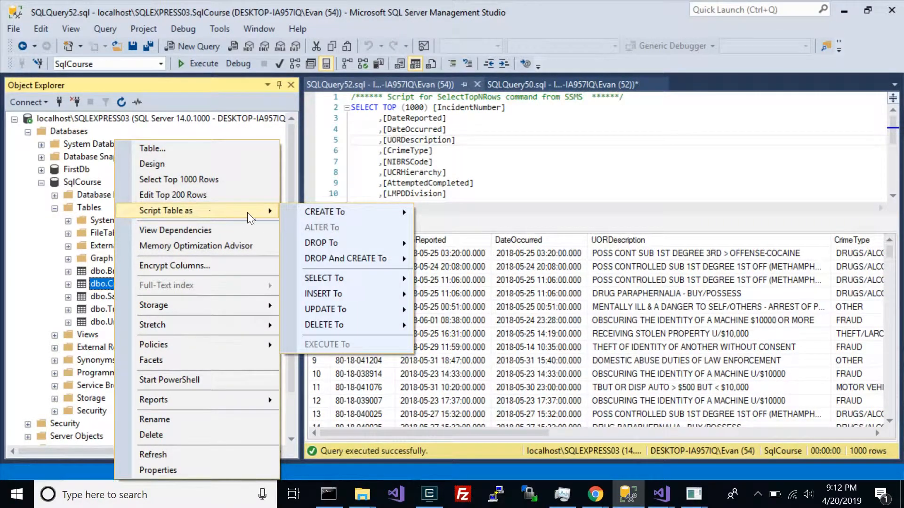
{"action": "mouse_move", "coordinate": [310, 213]}
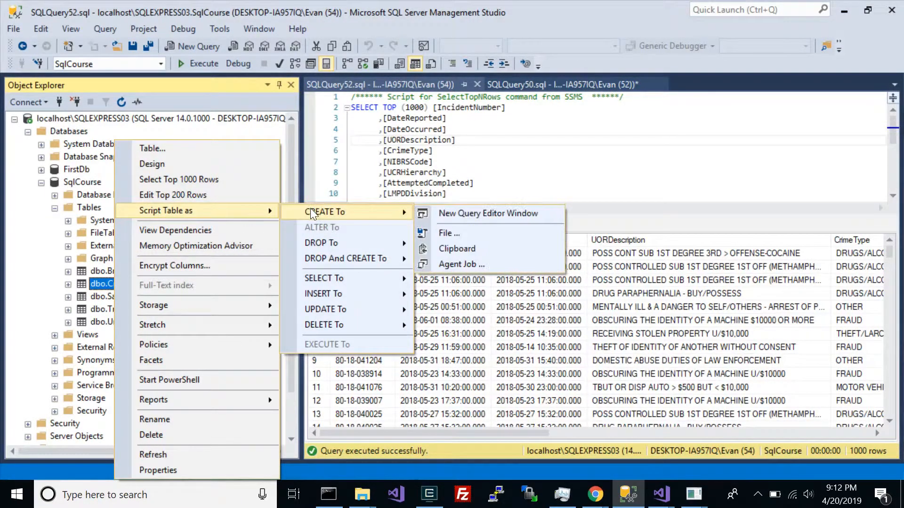
{"action": "left_click", "coordinate": [491, 213]}
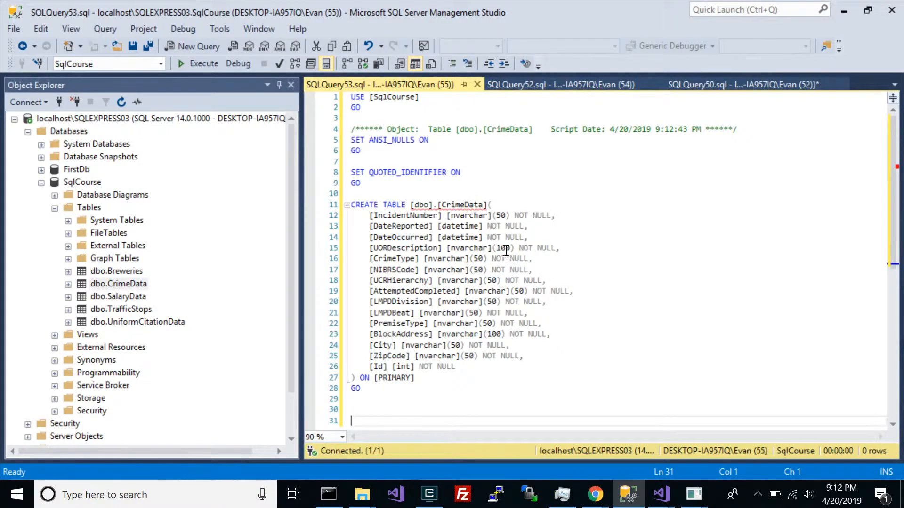
{"action": "left_click_drag", "start_coordinate": [422, 381], "coordinate": [311, 205]}
{"action": "left_click", "coordinate": [659, 257]}
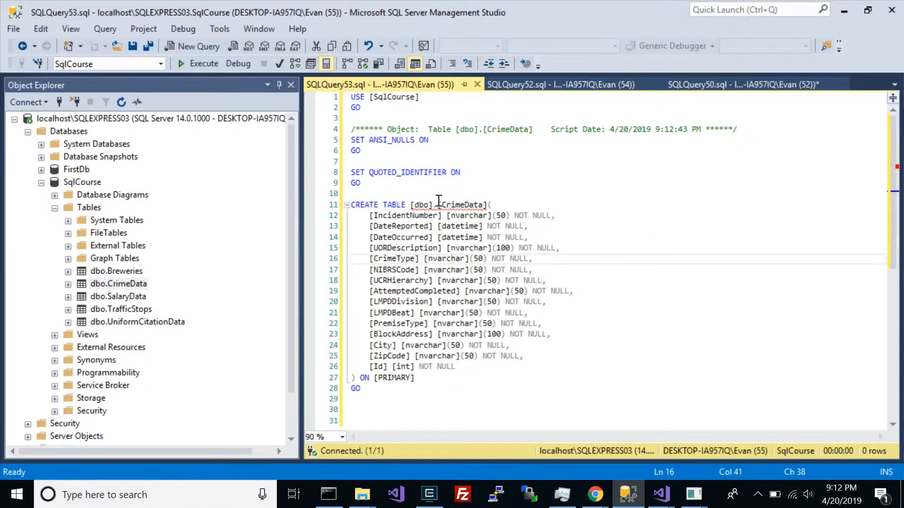
- Try to run the CrimeData CREATE TABLE script in the SqlCourse database
{"action": "left_click", "coordinate": [442, 186]}
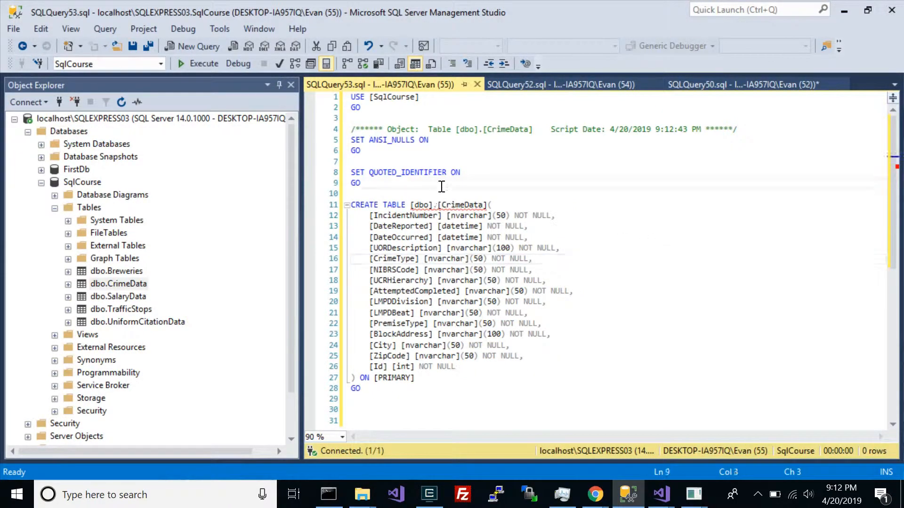
{"action": "left_click", "coordinate": [198, 62]}
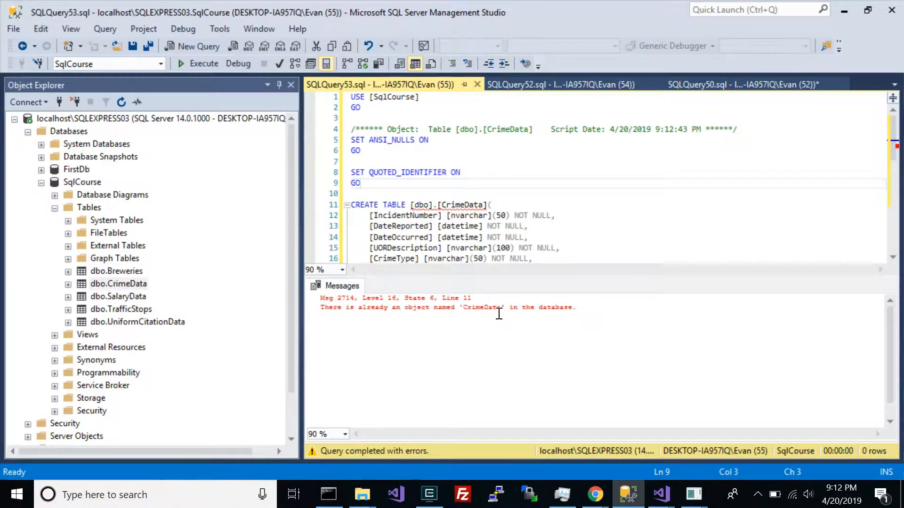
{"action": "left_click", "coordinate": [125, 284]}
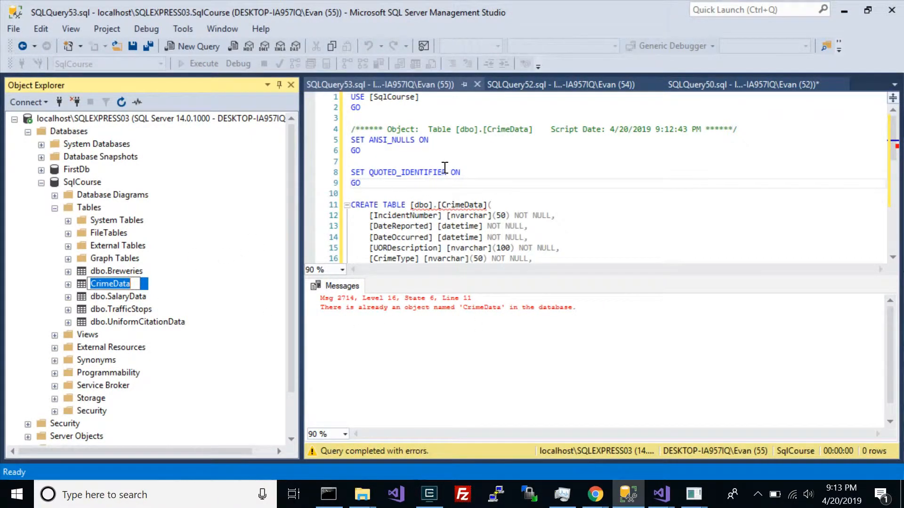
{"action": "left_click", "coordinate": [479, 162]}
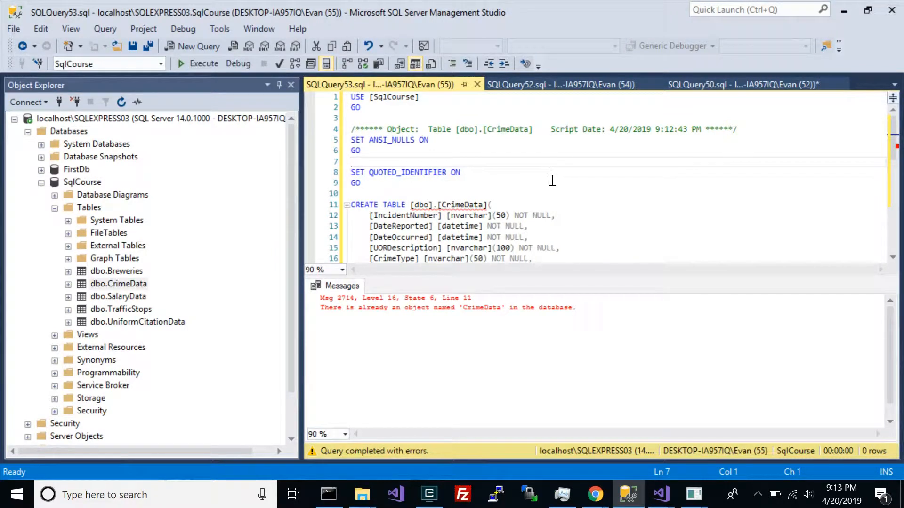
{"action": "left_click", "coordinate": [71, 169]}
{"action": "left_click", "coordinate": [410, 182]}
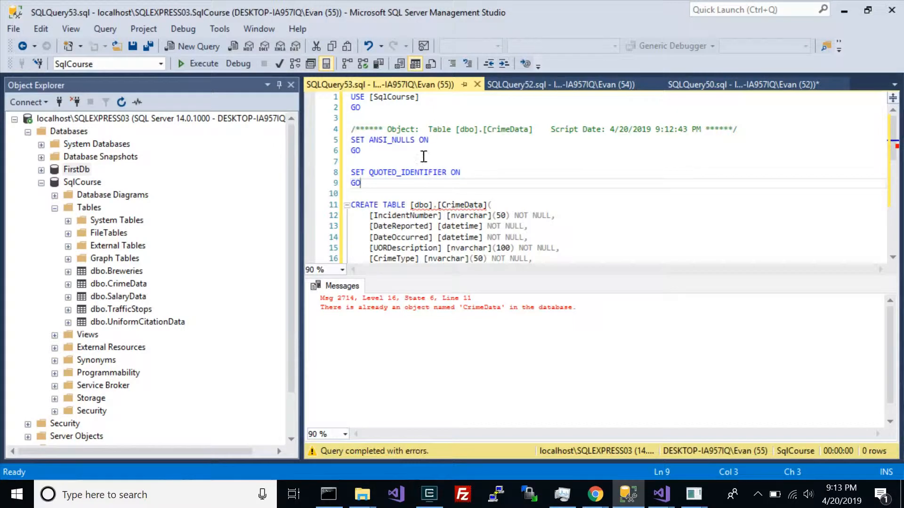
- Change the database in the script's USE statement to FirstDb
{"action": "mouse_move", "coordinate": [435, 206]}
{"action": "left_click", "coordinate": [414, 97]}
{"action": "key", "text": "BackSpace"}
{"action": "key", "text": "BackSpace"}
{"action": "key", "text": "BackSpace"}
{"action": "key", "text": "BackSpace"}
{"action": "key", "text": "BackSpace"}
{"action": "key", "text": "BackSpace"}
{"action": "key", "text": "BackSpace"}
{"action": "key", "text": "BackSpace"}
{"action": "key", "text": "BackSpace"}
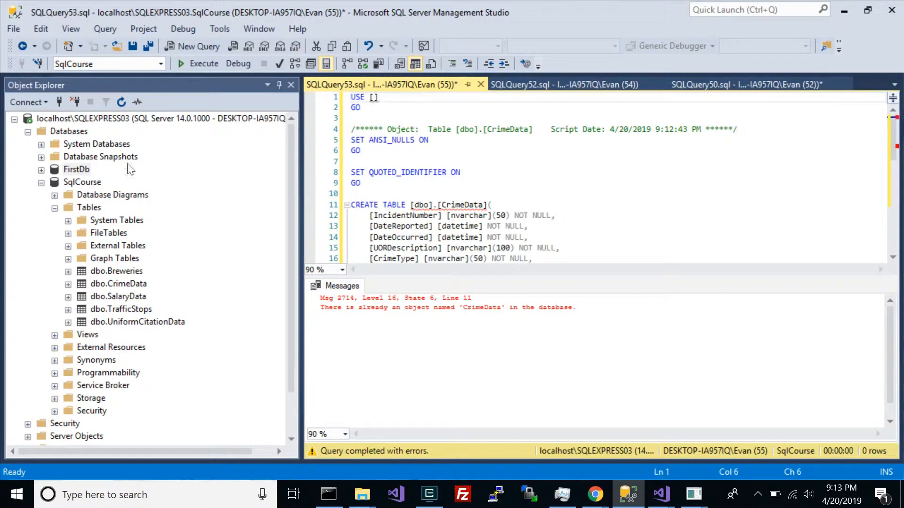
{"action": "left_click", "coordinate": [75, 169]}
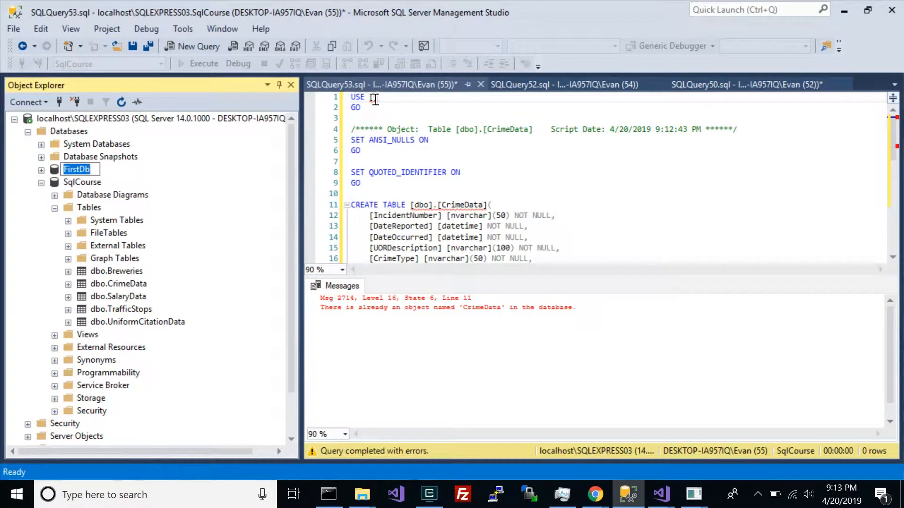
{"action": "left_click", "coordinate": [373, 98]}
{"action": "type", "text": "First"}
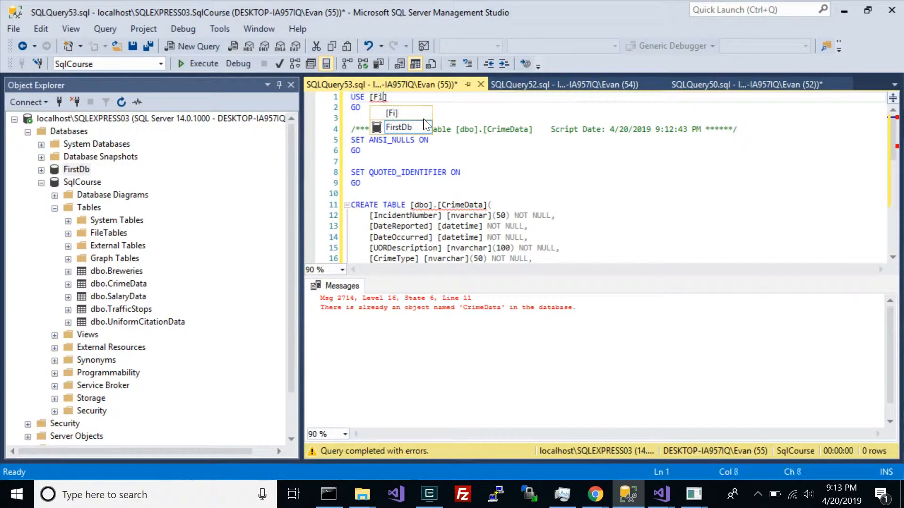
{"action": "type", "text": "Db"}
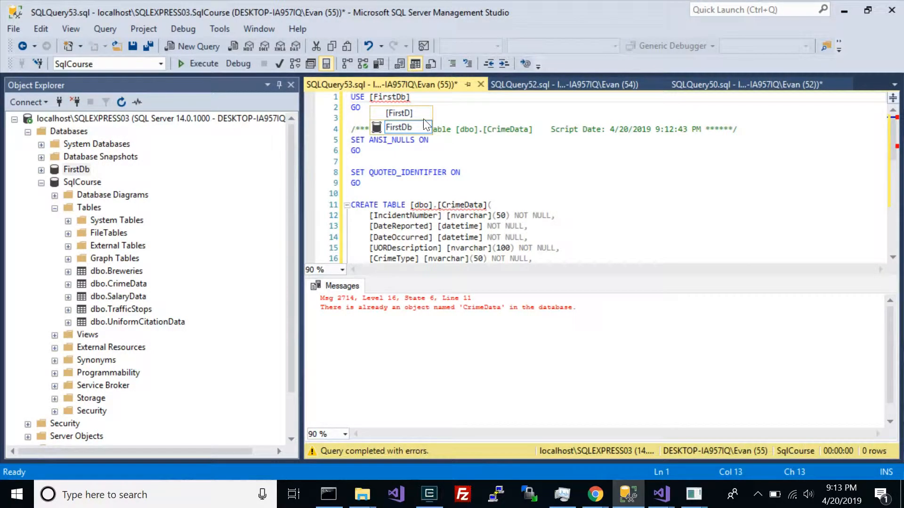
{"action": "left_click", "coordinate": [512, 168]}
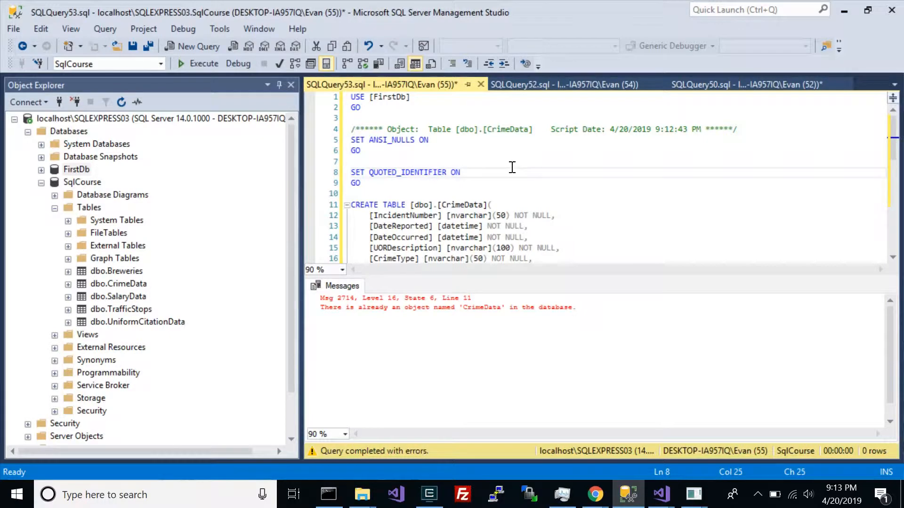
- Execute the script against FirstDb and expand that database down to its list of tables
{"action": "key", "text": "F5"}
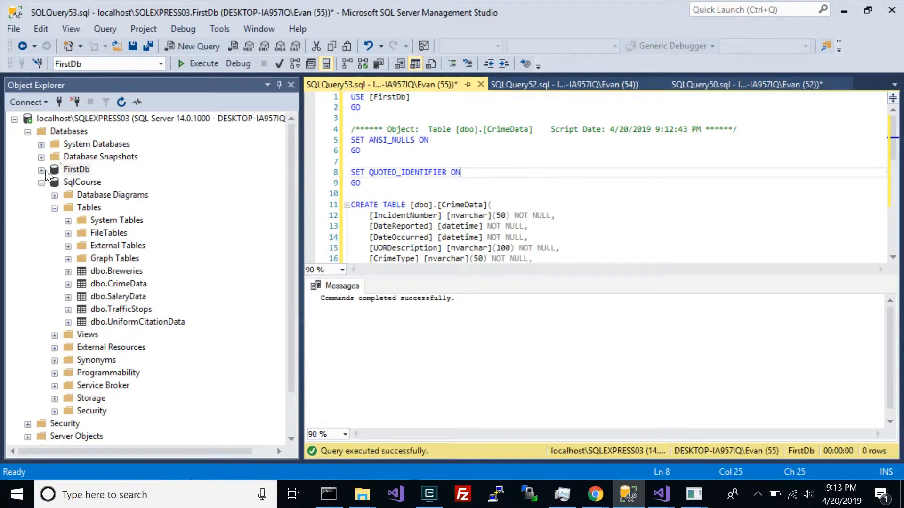
{"action": "left_click", "coordinate": [40, 170]}
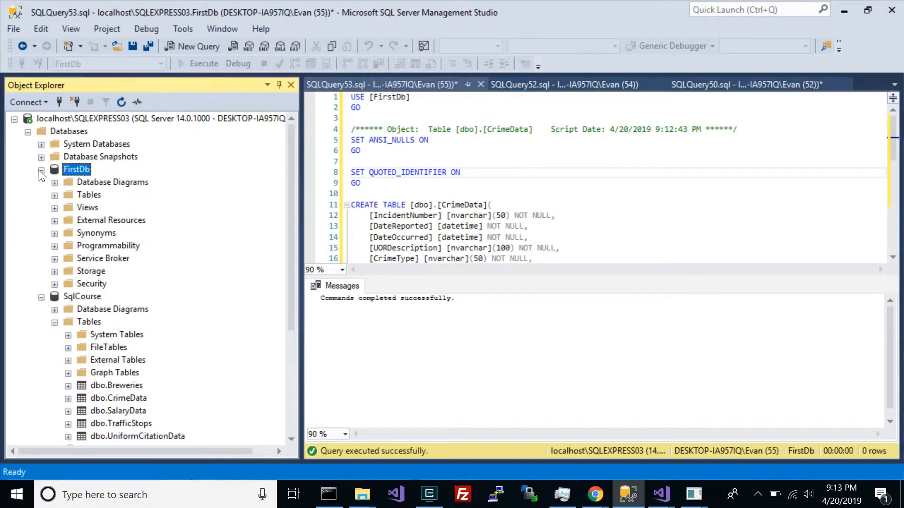
{"action": "left_click", "coordinate": [55, 195]}
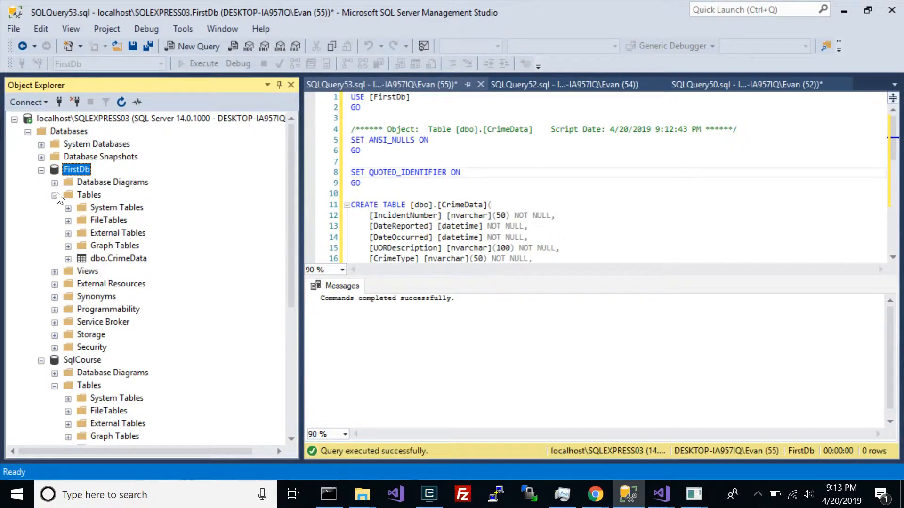
- Select the top 1000 rows of dbo.CrimeData in FirstDb, and close the resulting query
{"action": "left_click", "coordinate": [116, 256]}
{"action": "right_click", "coordinate": [117, 256]}
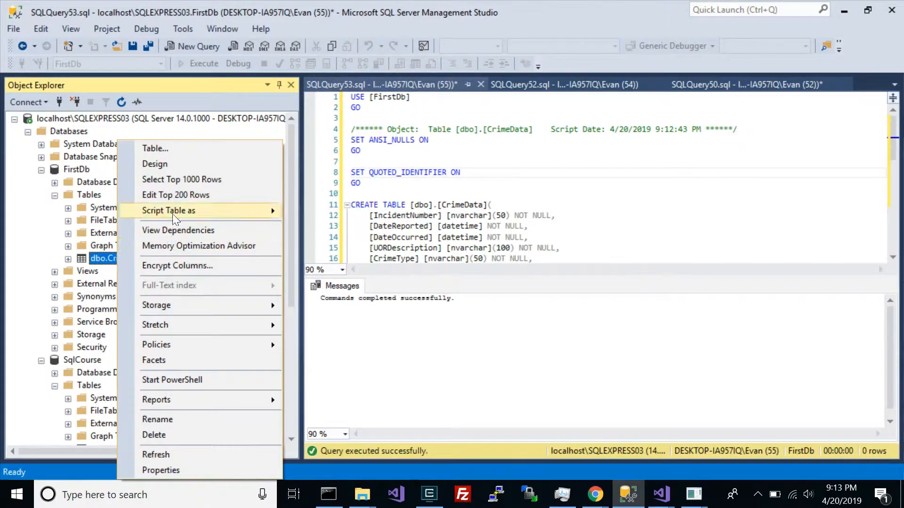
{"action": "left_click", "coordinate": [184, 187]}
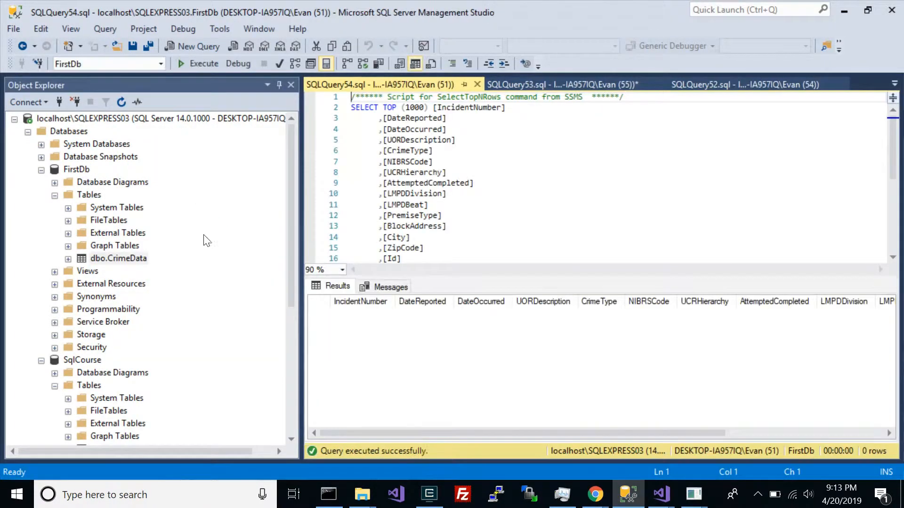
{"action": "left_click", "coordinate": [477, 85]}
{"action": "left_click", "coordinate": [500, 215]}
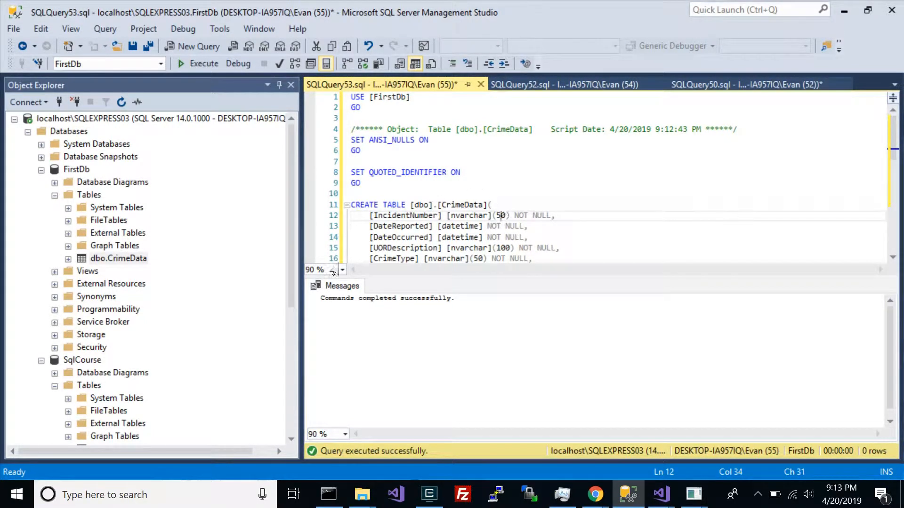
- Start the Generate Scripts task for the SqlCourse database
{"action": "scroll", "coordinate": [334, 258], "scroll_direction": "down", "scroll_amount": 2}
{"action": "scroll", "coordinate": [218, 275], "scroll_direction": "down", "scroll_amount": 3}
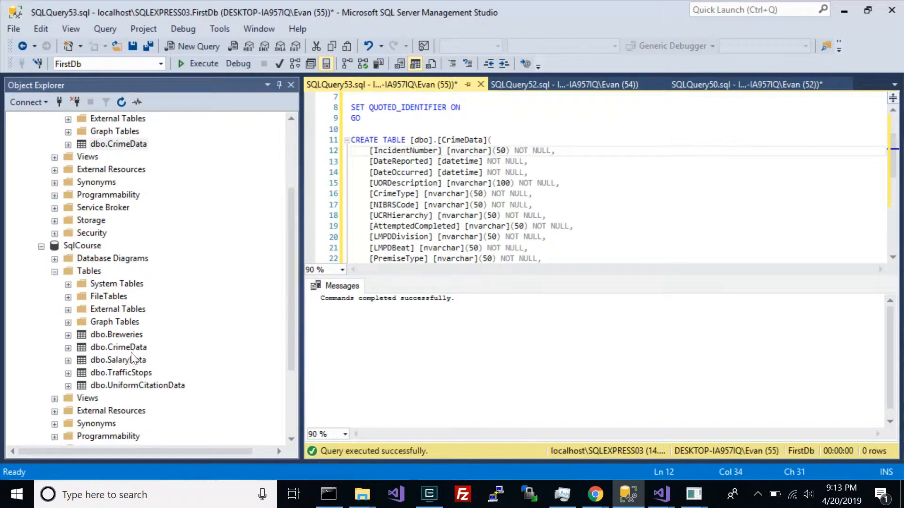
{"action": "left_click", "coordinate": [123, 347]}
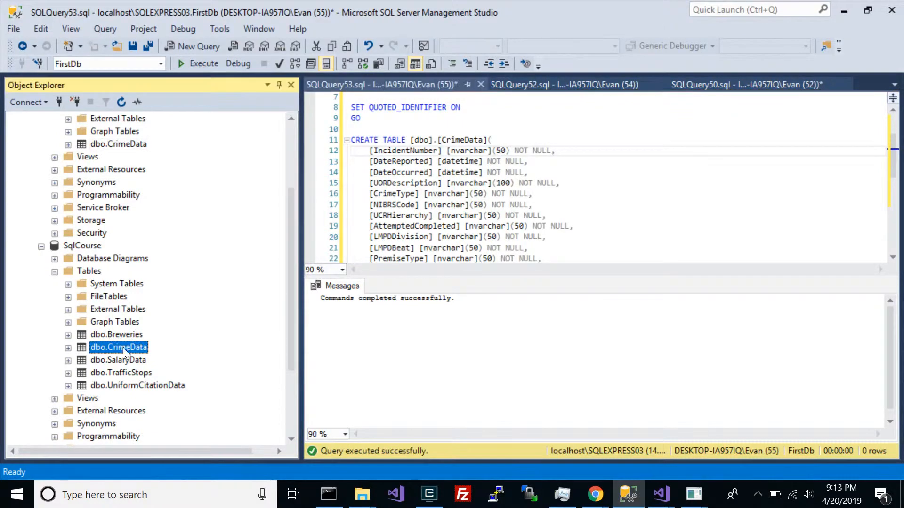
{"action": "left_click", "coordinate": [121, 144]}
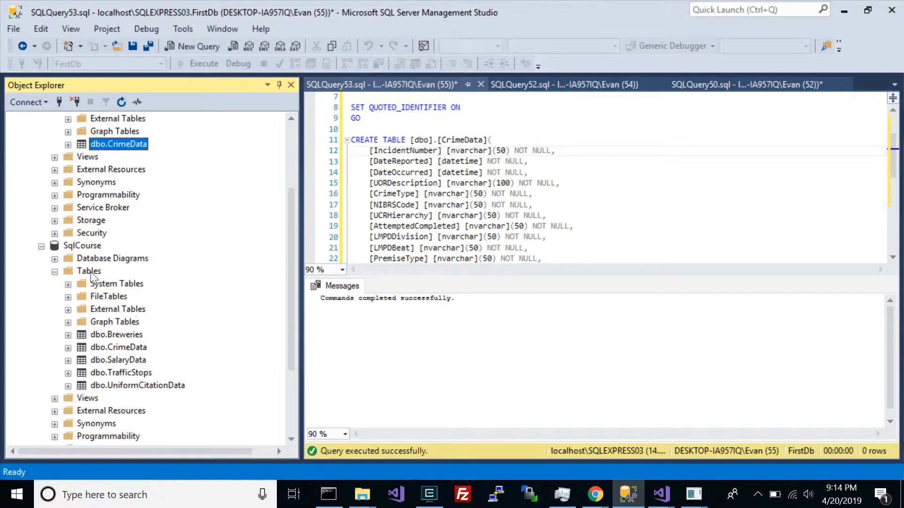
{"action": "scroll", "coordinate": [91, 272], "scroll_direction": "down", "scroll_amount": 1}
{"action": "right_click", "coordinate": [70, 209]}
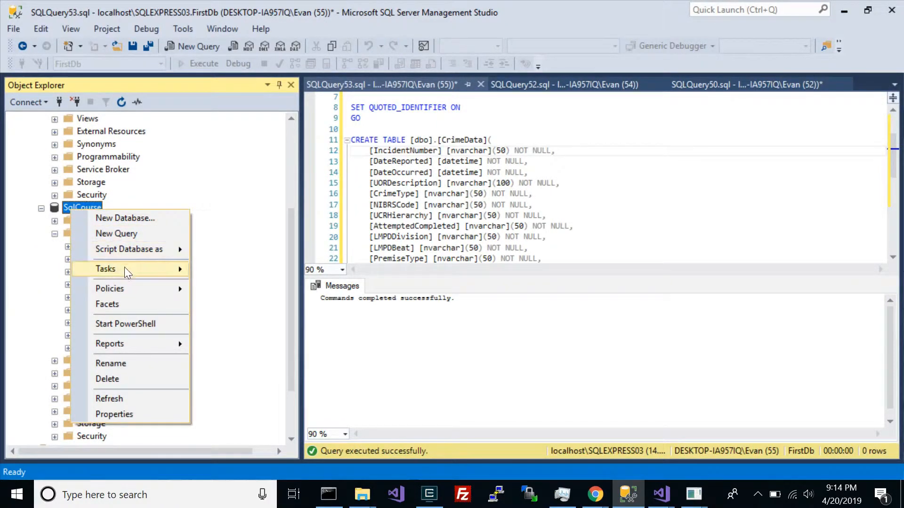
{"action": "mouse_move", "coordinate": [124, 267]}
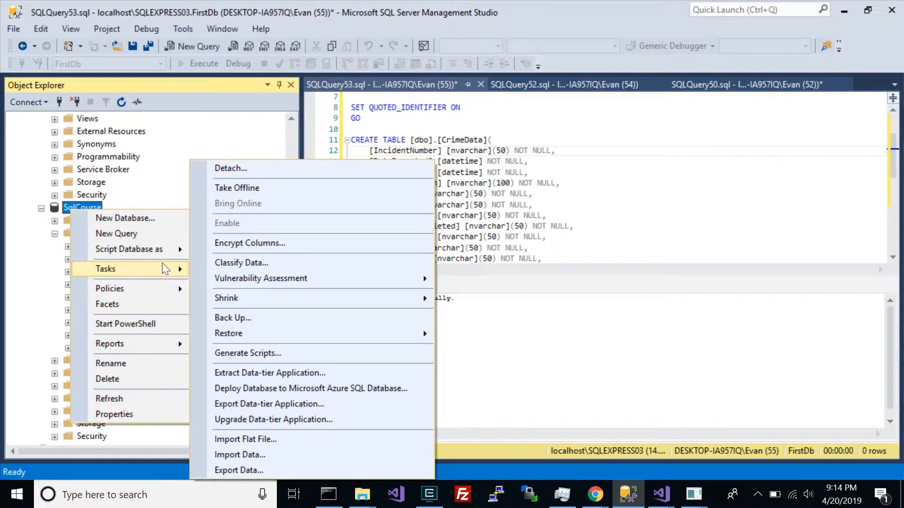
{"action": "left_click", "coordinate": [264, 354]}
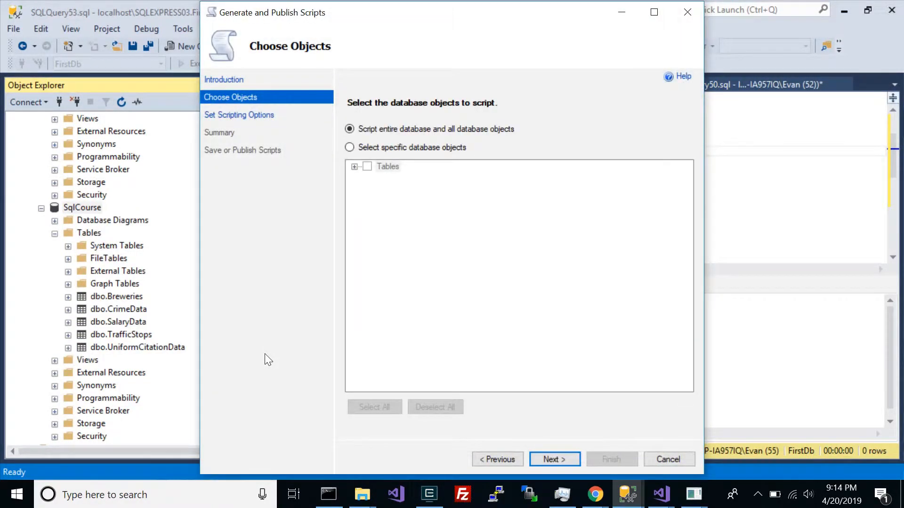
- Choose only the dbo.CrimeData table as a specific database object to script and continue to the scripting options
{"action": "left_click", "coordinate": [349, 147]}
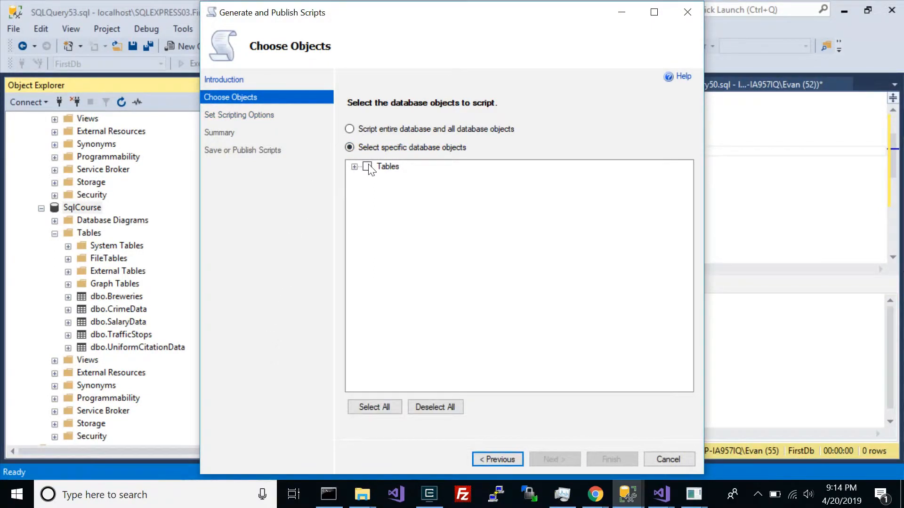
{"action": "left_click", "coordinate": [355, 167]}
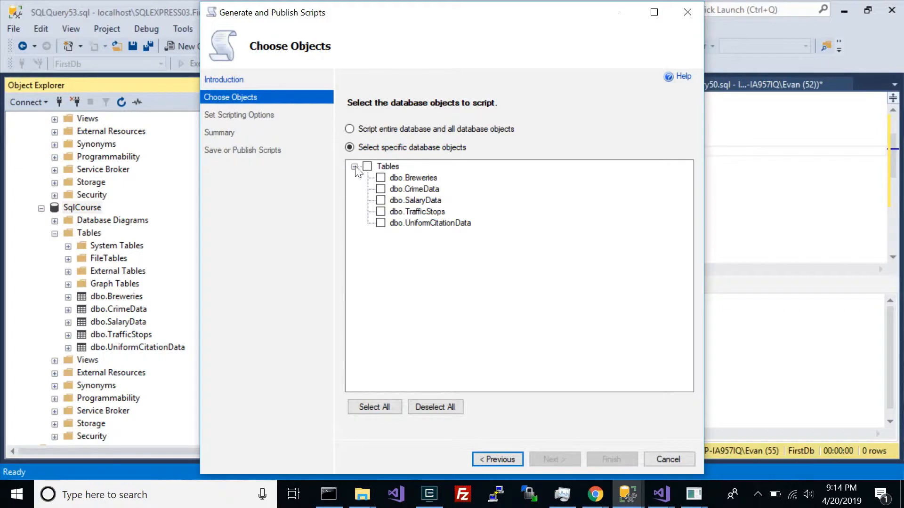
{"action": "left_click", "coordinate": [381, 189]}
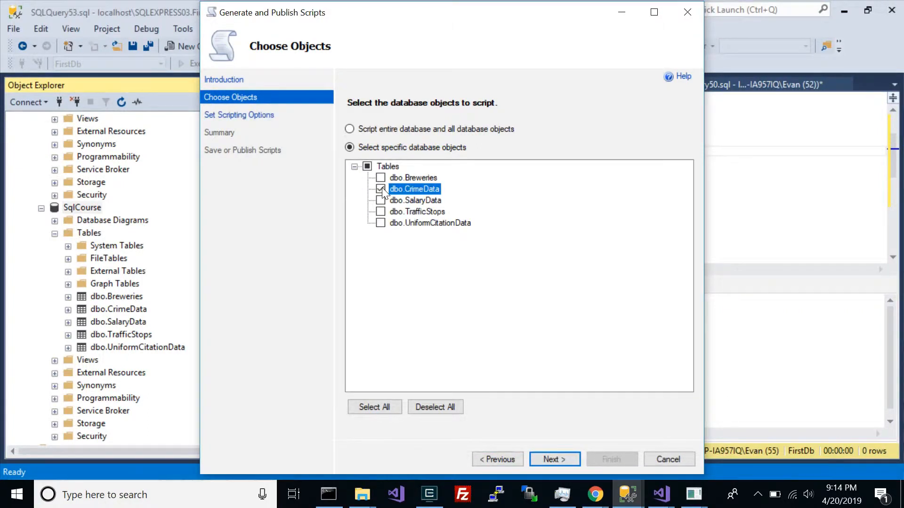
{"action": "left_click", "coordinate": [556, 460]}
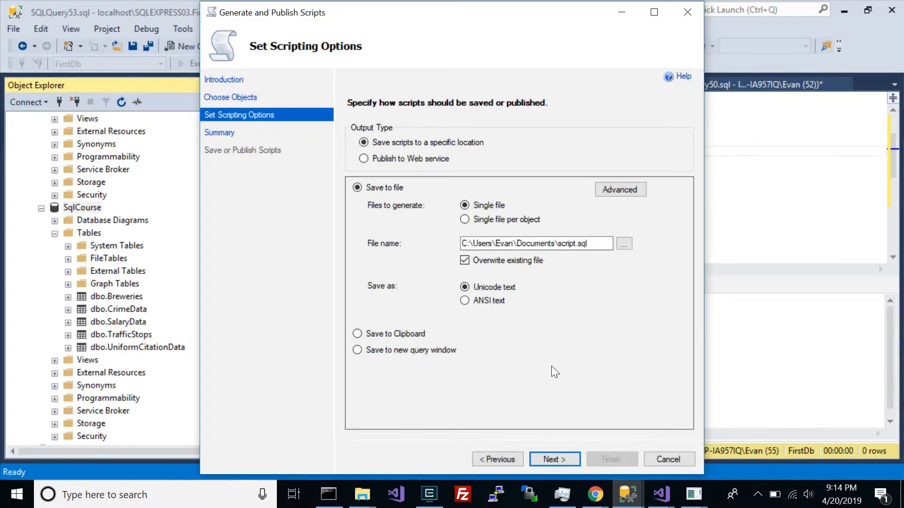
- Set the types of data to script to Data only in the advanced scripting options
{"action": "left_click", "coordinate": [614, 189]}
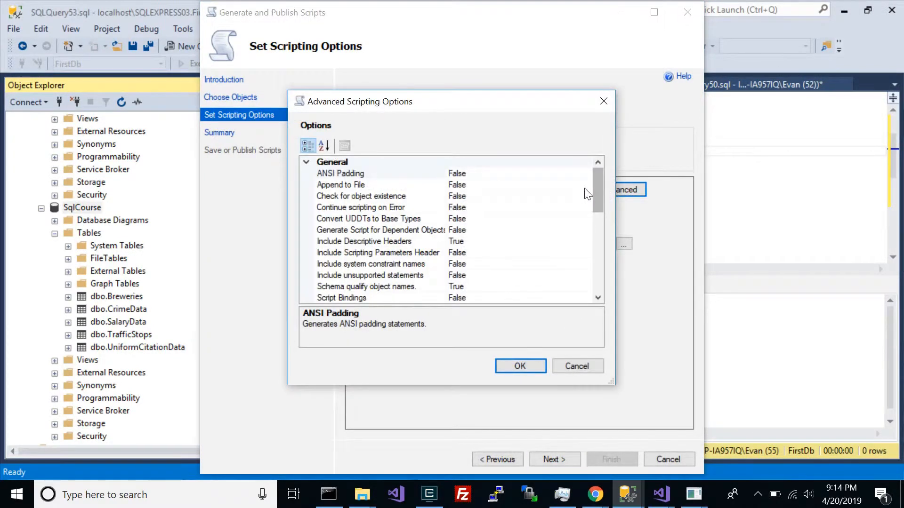
{"action": "left_click_drag", "start_coordinate": [596, 181], "coordinate": [594, 239]}
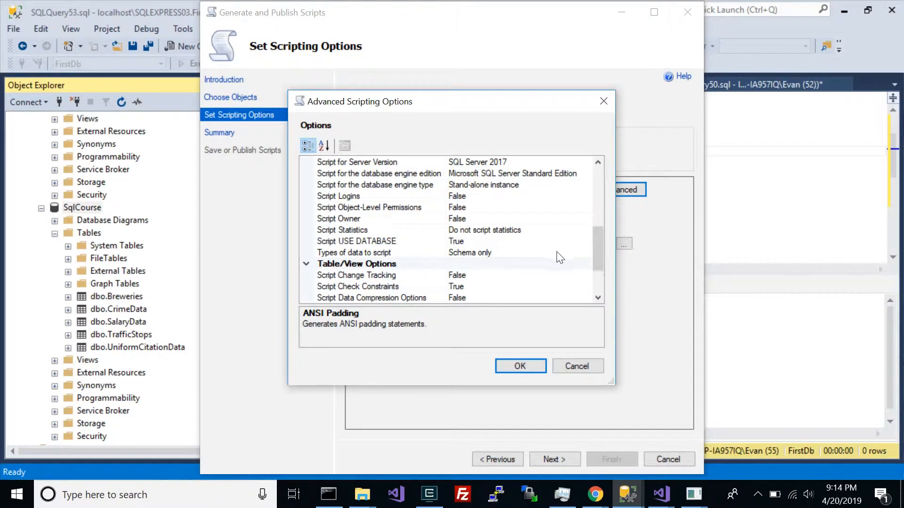
{"action": "left_click", "coordinate": [579, 254]}
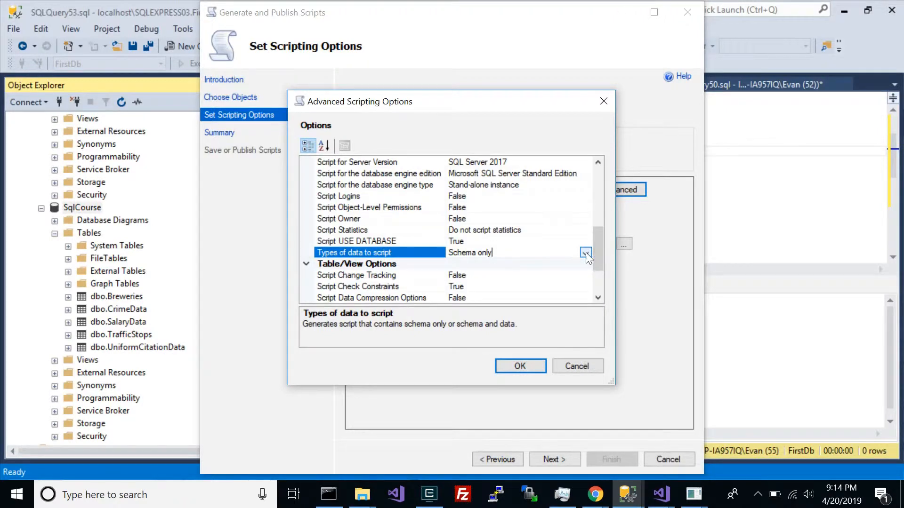
{"action": "left_click", "coordinate": [585, 254]}
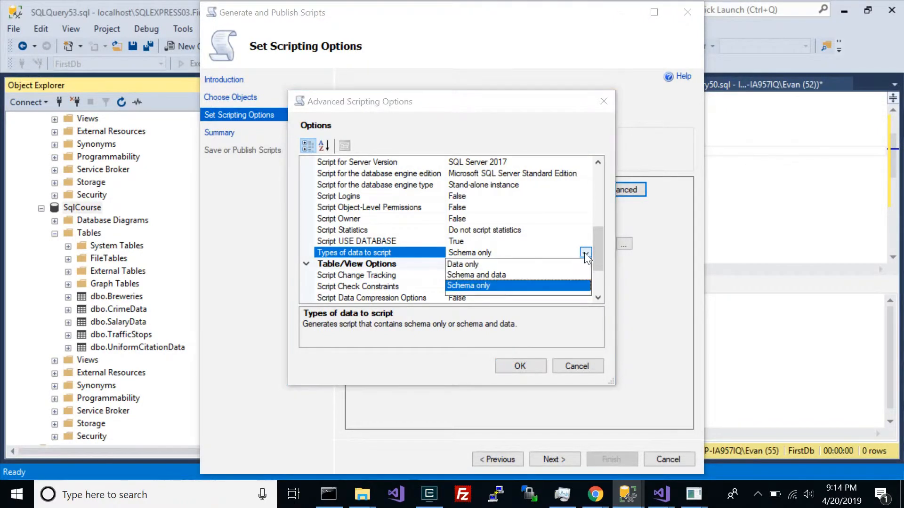
{"action": "left_click", "coordinate": [478, 264]}
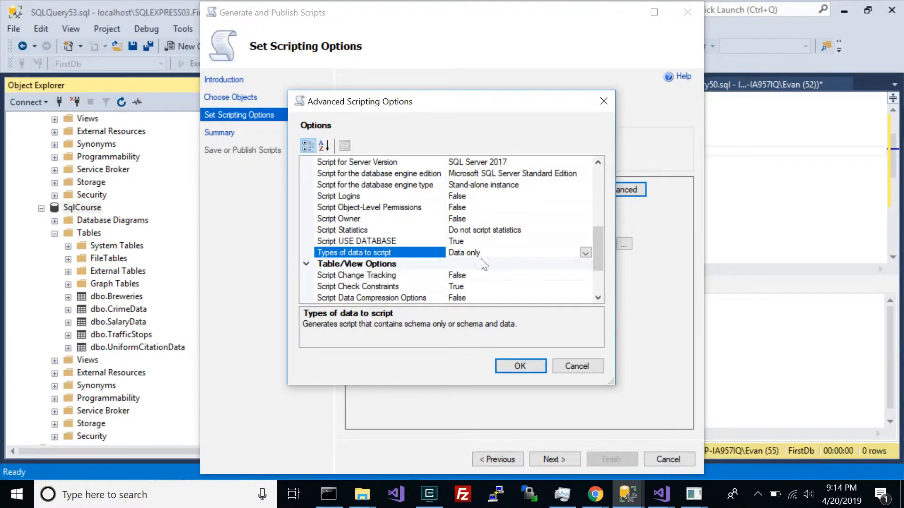
{"action": "left_click", "coordinate": [520, 365]}
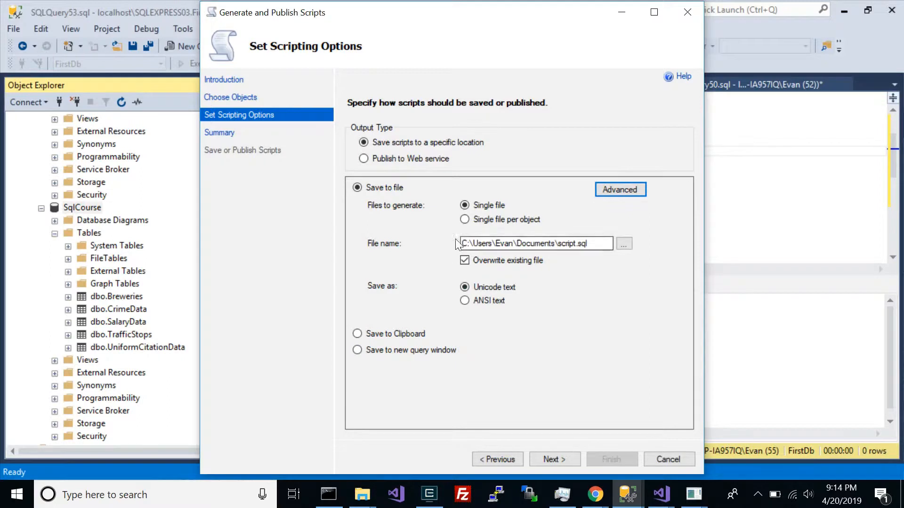
- Choose the clipboard as the script's destination and complete the script generation
{"action": "left_click", "coordinate": [570, 244]}
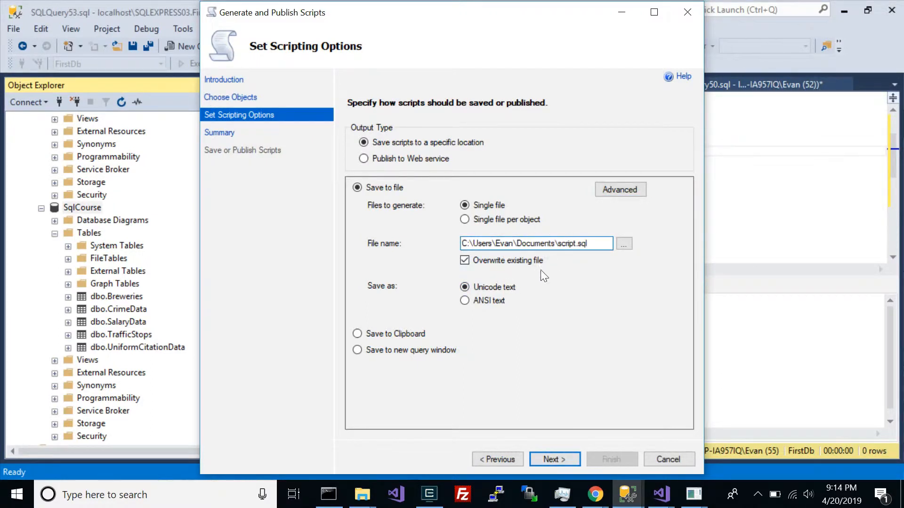
{"action": "left_click", "coordinate": [357, 334]}
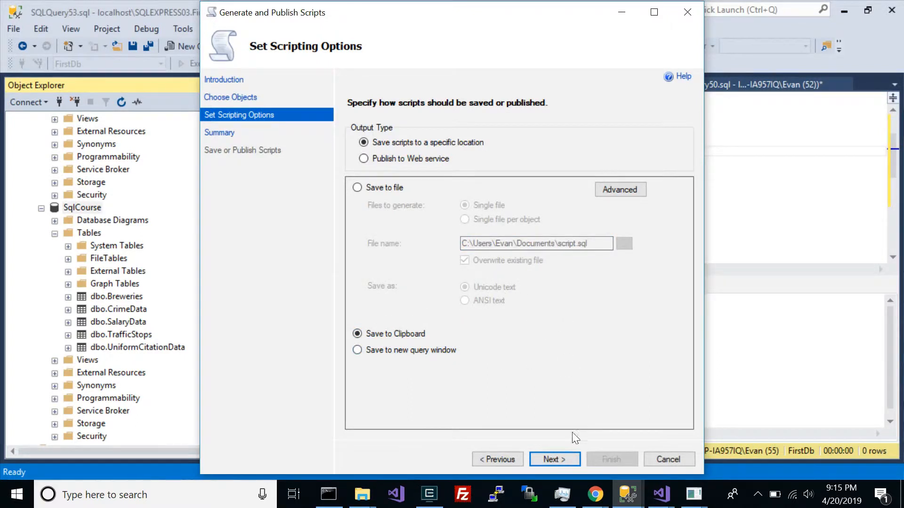
{"action": "left_click", "coordinate": [555, 460]}
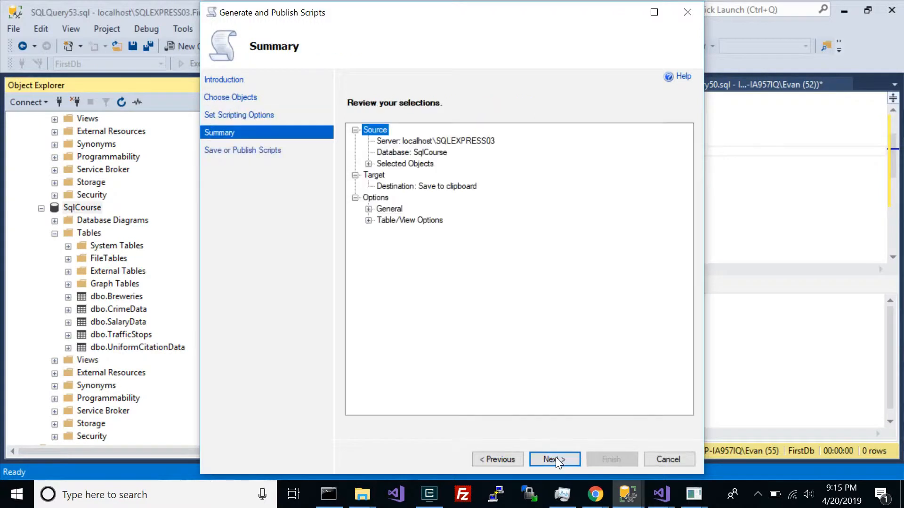
{"action": "left_click", "coordinate": [561, 456]}
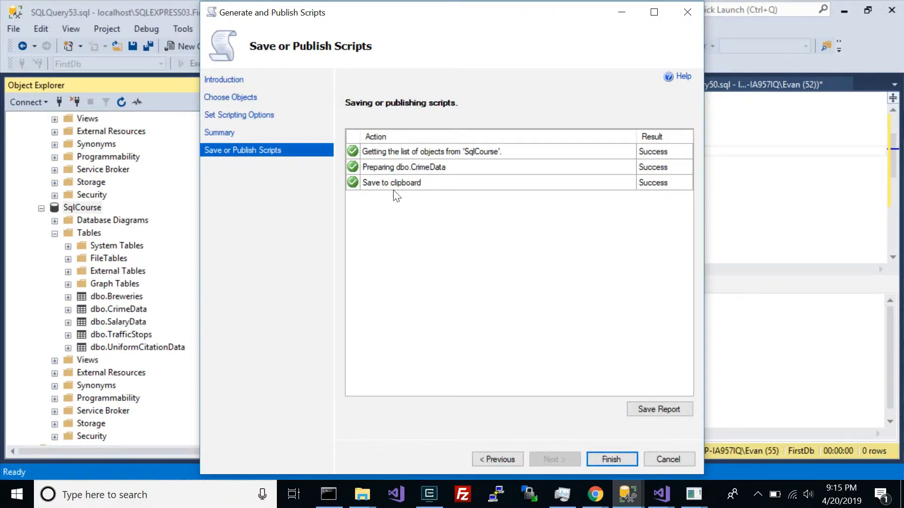
{"action": "left_click", "coordinate": [612, 459]}
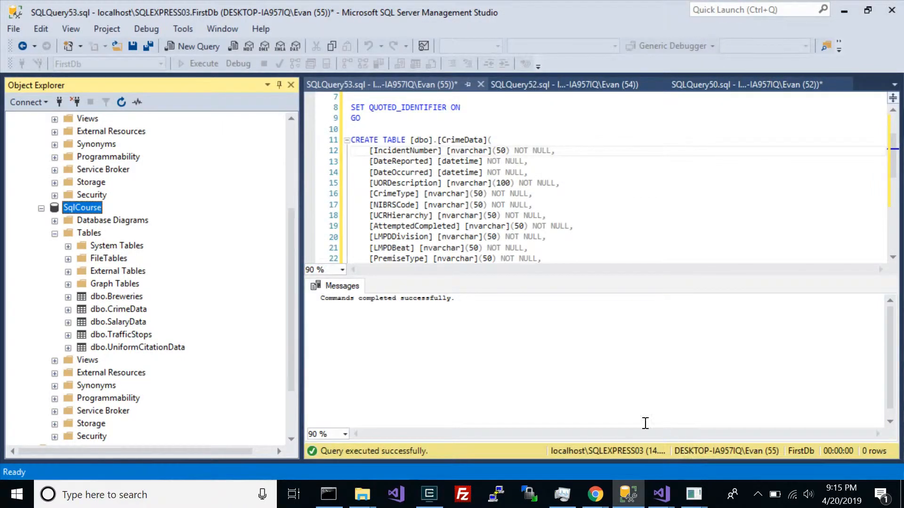
- Open a new query on the FirstDb database and paste the generated data script into it
{"action": "scroll", "coordinate": [517, 236], "scroll_direction": "up", "scroll_amount": 2}
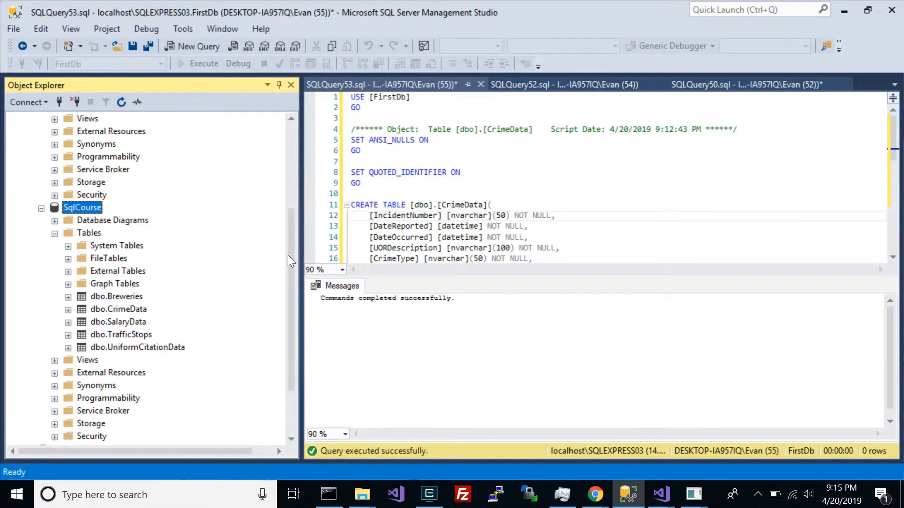
{"action": "left_click_drag", "start_coordinate": [292, 249], "coordinate": [305, 148]}
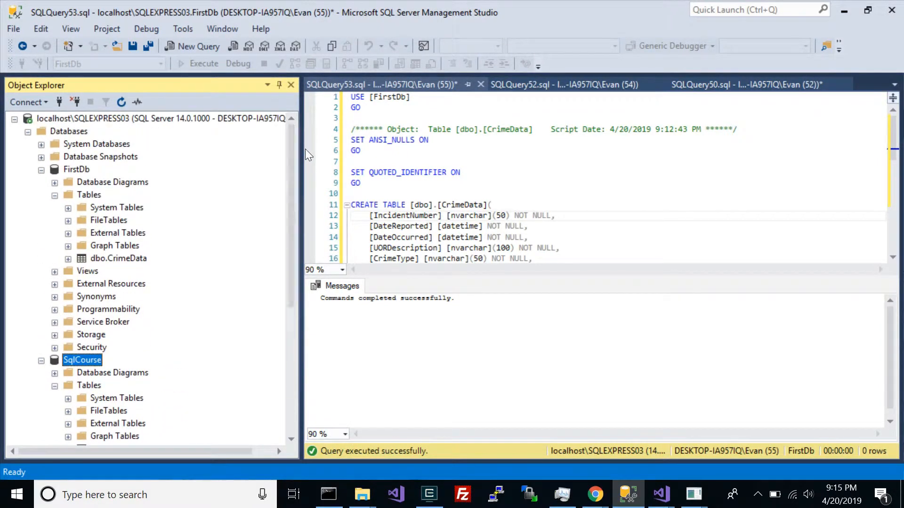
{"action": "right_click", "coordinate": [74, 170]}
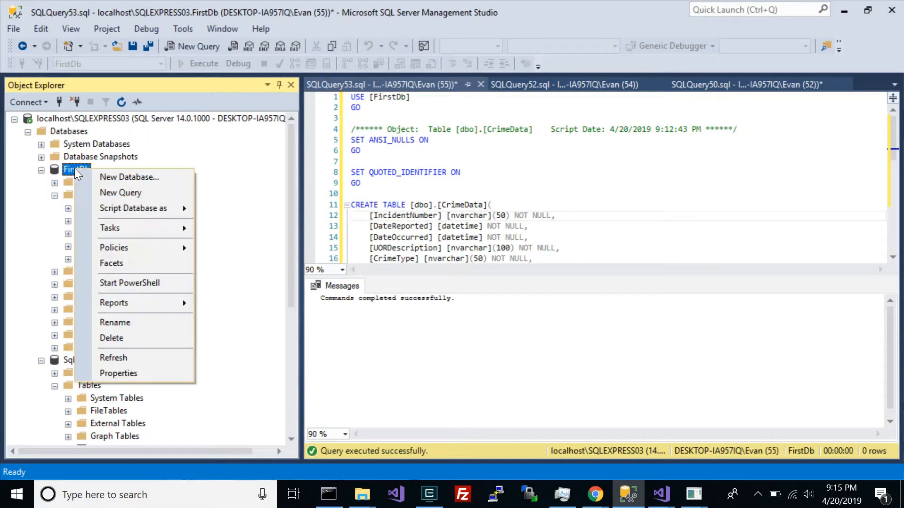
{"action": "left_click", "coordinate": [130, 194]}
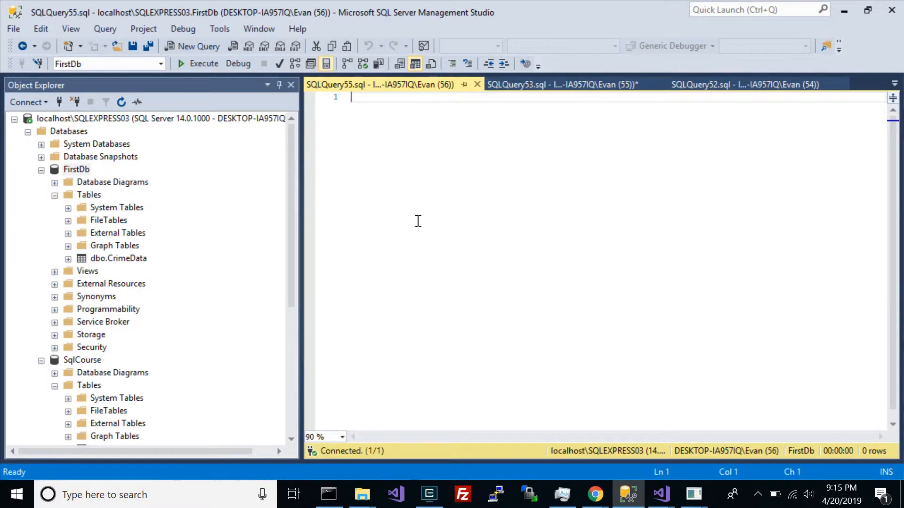
{"action": "right_click", "coordinate": [427, 185]}
{"action": "left_click", "coordinate": [476, 202]}
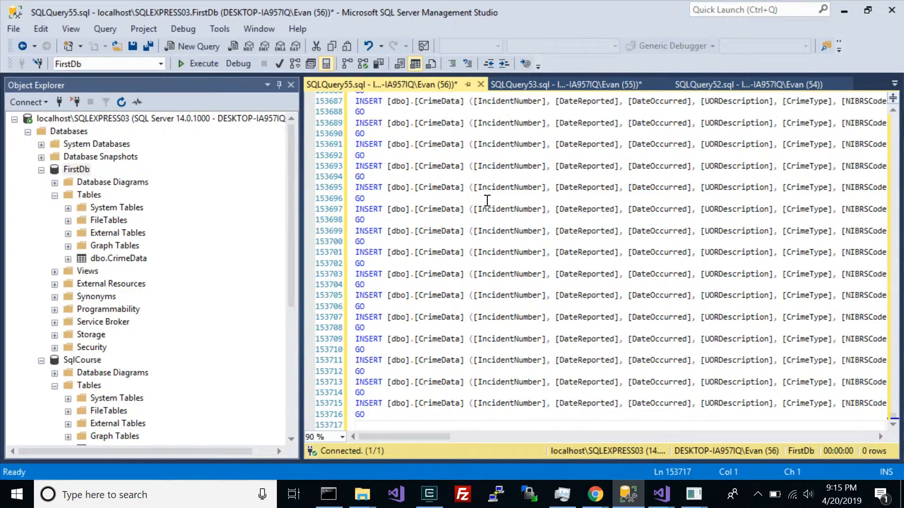
- Execute the pasted script of CrimeData INSERT statements
{"action": "scroll", "coordinate": [507, 203], "scroll_direction": "up", "scroll_amount": 2}
{"action": "left_click", "coordinate": [507, 202]}
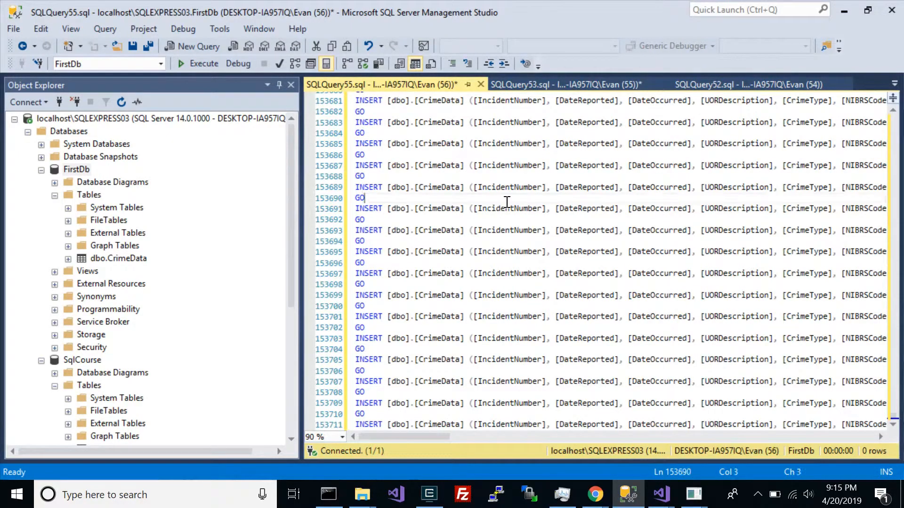
{"action": "left_click", "coordinate": [197, 64]}
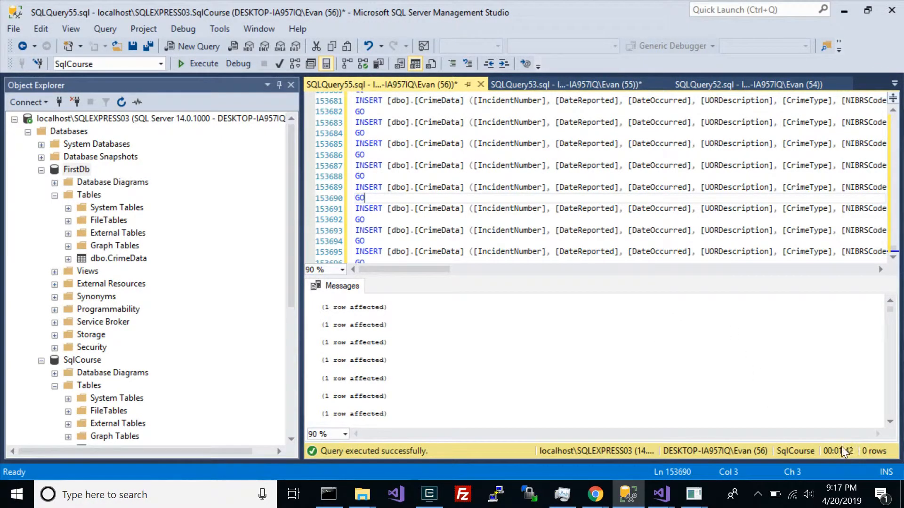
- Script the SqlCourse dbo.CrimeData table as DROP to a new query editor window
{"action": "scroll", "coordinate": [358, 226], "scroll_direction": "down", "scroll_amount": 2}
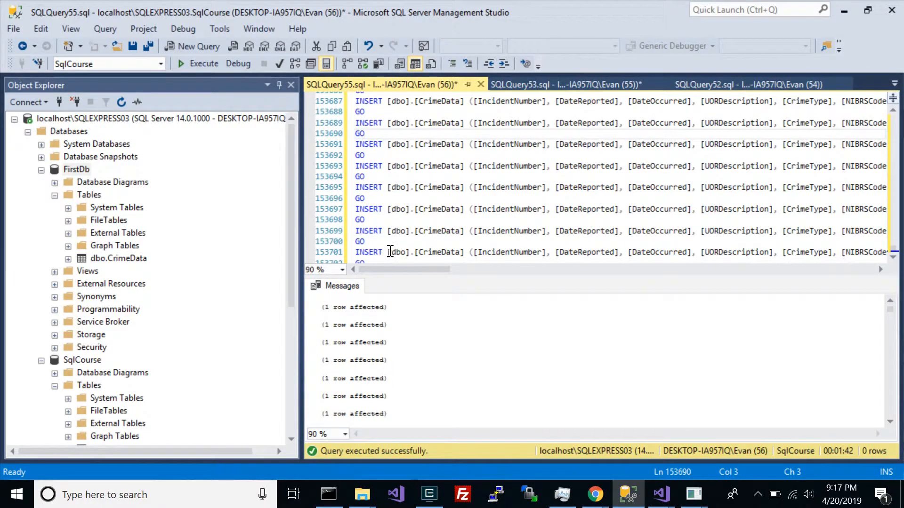
{"action": "scroll", "coordinate": [396, 229], "scroll_direction": "down", "scroll_amount": 2}
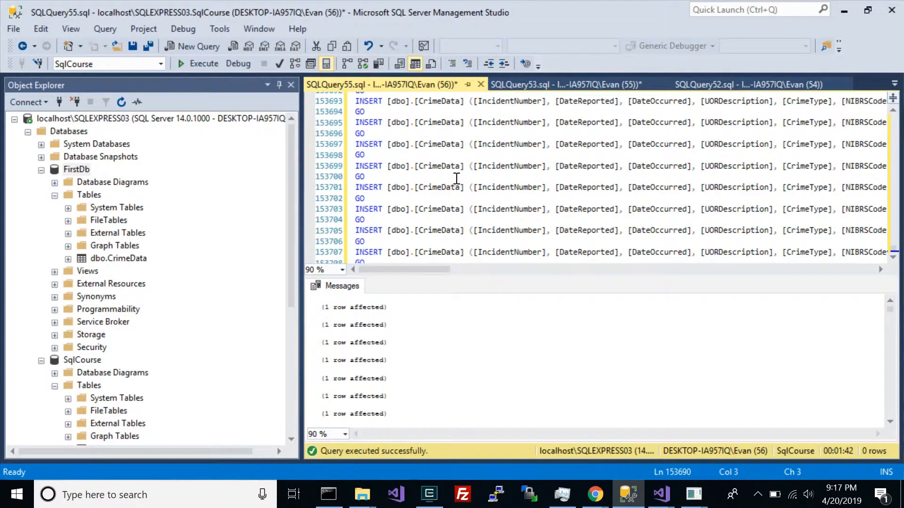
{"action": "scroll", "coordinate": [231, 269], "scroll_direction": "down", "scroll_amount": 4}
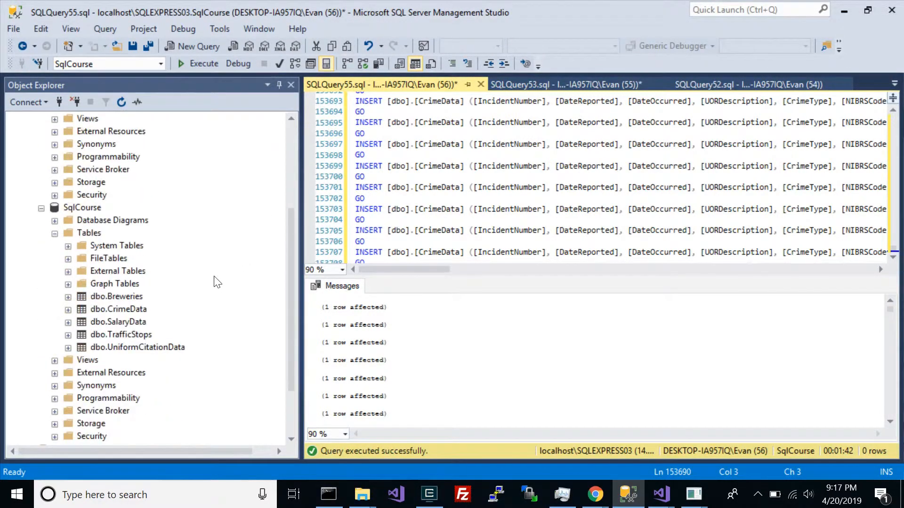
{"action": "right_click", "coordinate": [122, 309]}
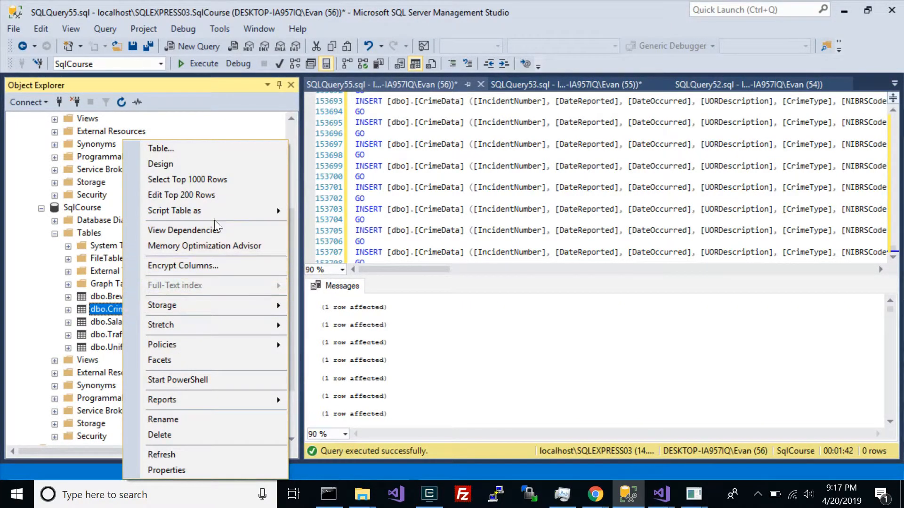
{"action": "mouse_move", "coordinate": [216, 211]}
{"action": "mouse_move", "coordinate": [313, 213]}
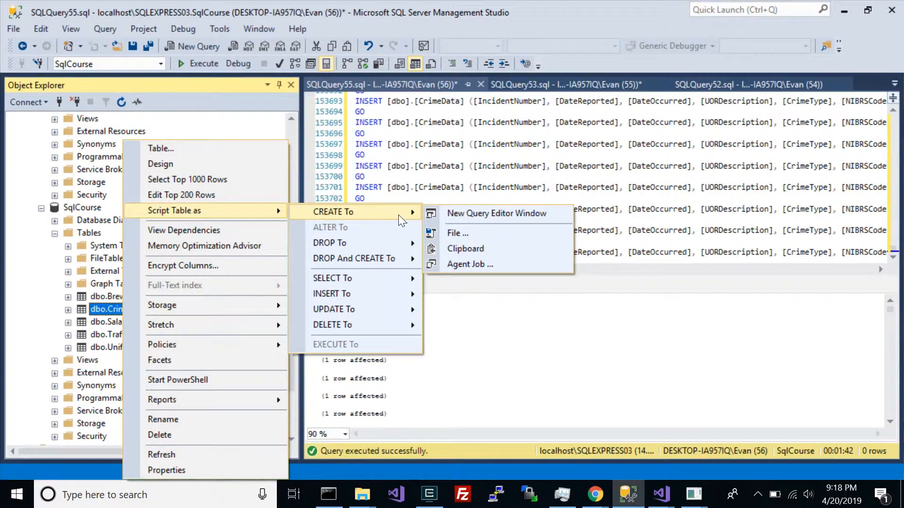
{"action": "mouse_move", "coordinate": [392, 236]}
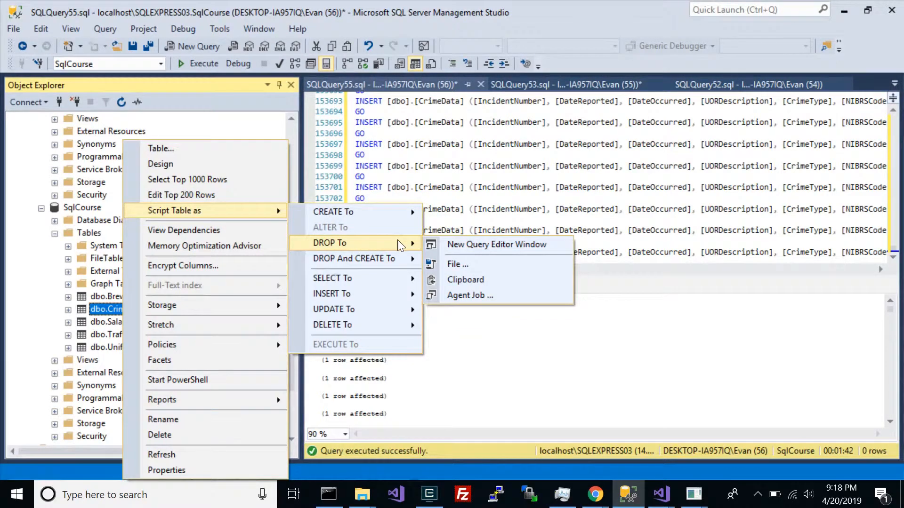
{"action": "left_click", "coordinate": [470, 249]}
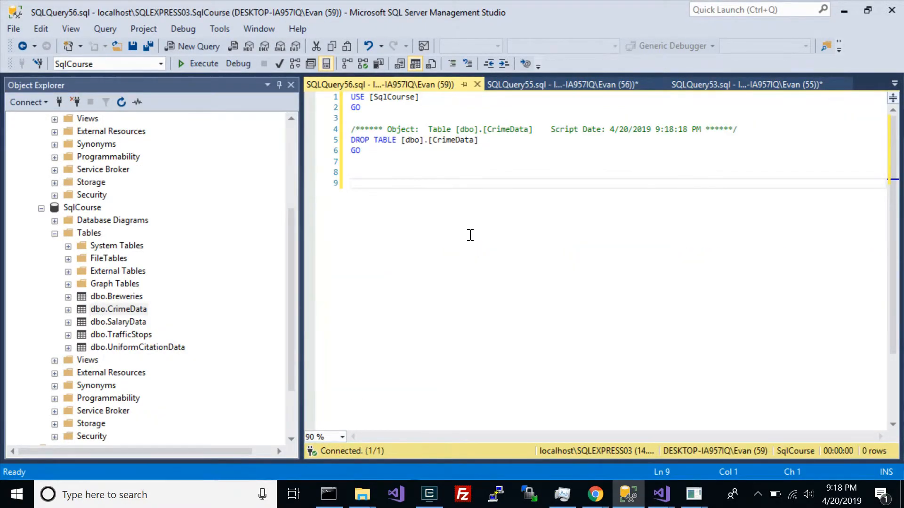
- Highlight the DROP TABLE statement for dbo.CrimeData to examine it, and clear the selection
{"action": "key", "text": "shift+Up"}
{"action": "key", "text": "shift+Up"}
{"action": "key", "text": "shift+Up"}
{"action": "key", "text": "shift+Up"}
{"action": "key", "text": "shift+Up"}
{"action": "key", "text": "shift+Up"}
{"action": "key", "text": "shift+Up"}
{"action": "key", "text": "shift+Up"}
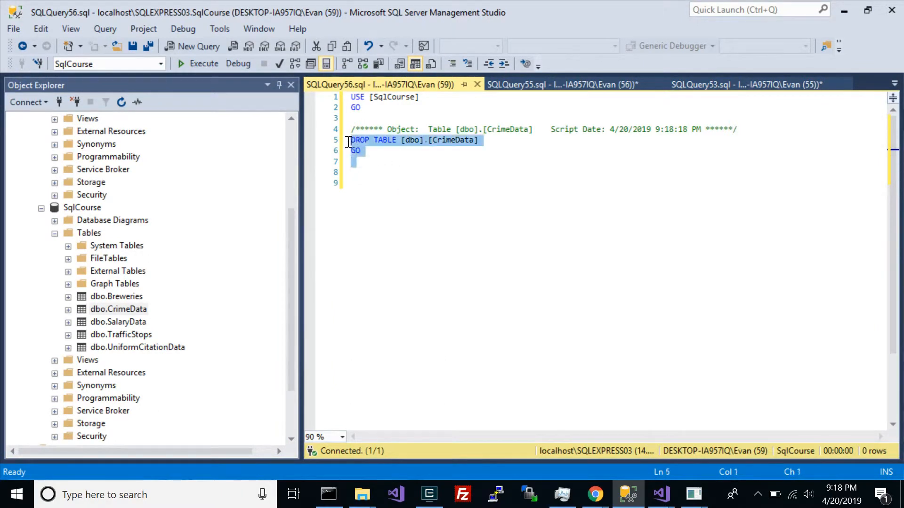
{"action": "left_click", "coordinate": [411, 165]}
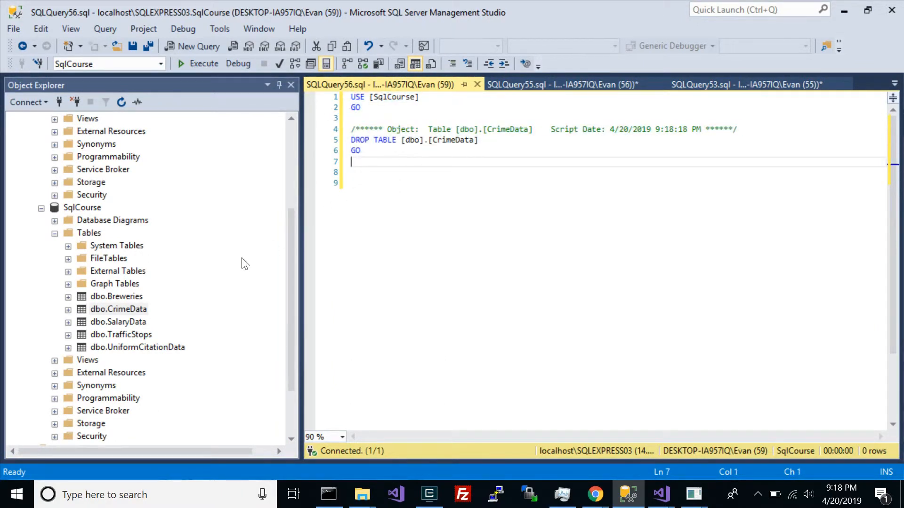
- Script the SqlCourse dbo.CrimeData table as INSERT to a new query editor window
{"action": "right_click", "coordinate": [123, 309]}
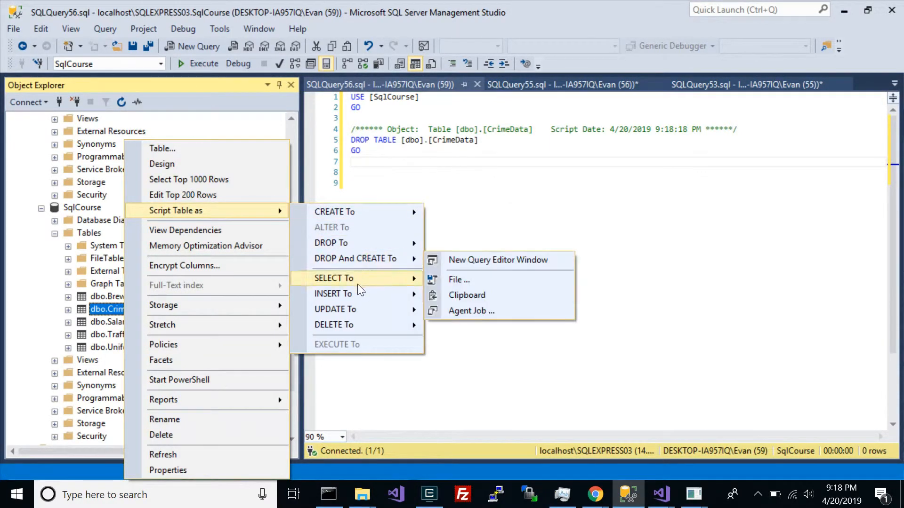
{"action": "mouse_move", "coordinate": [380, 285]}
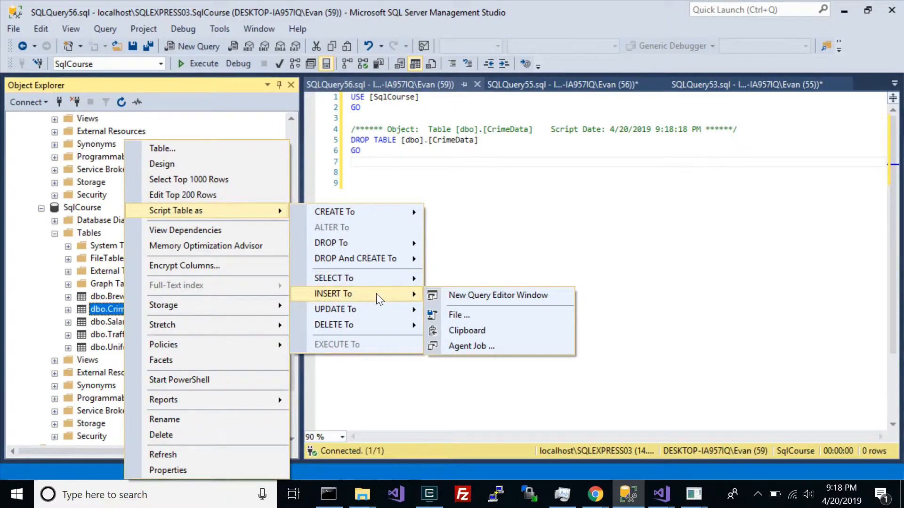
{"action": "left_click", "coordinate": [467, 295]}
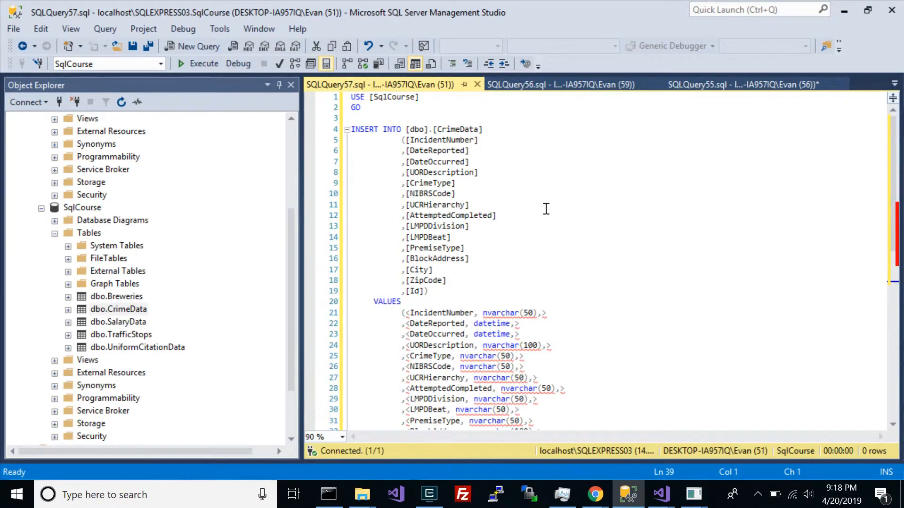
{"action": "scroll", "coordinate": [555, 206], "scroll_direction": "down", "scroll_amount": 1}
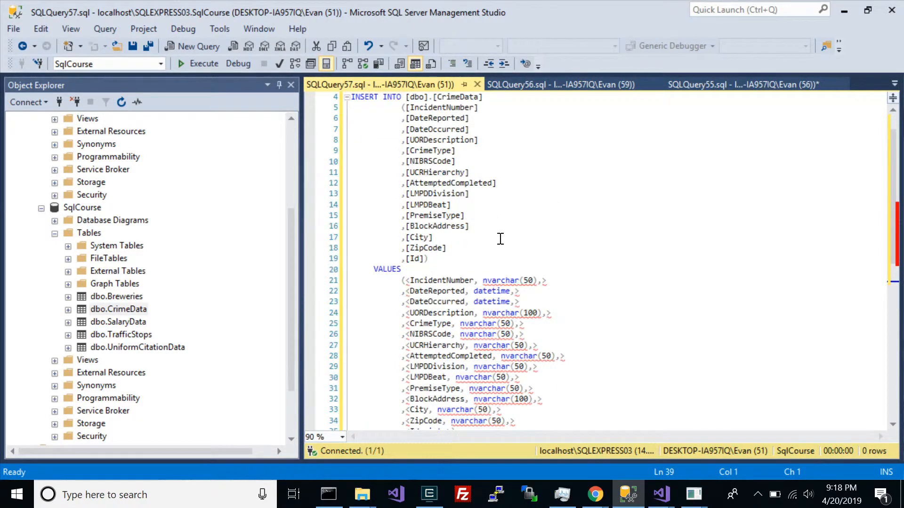
- Replace the IncidentNumber placeholder in the VALUES list of the INSERT script with 'ggf'
{"action": "mouse_move", "coordinate": [407, 284]}
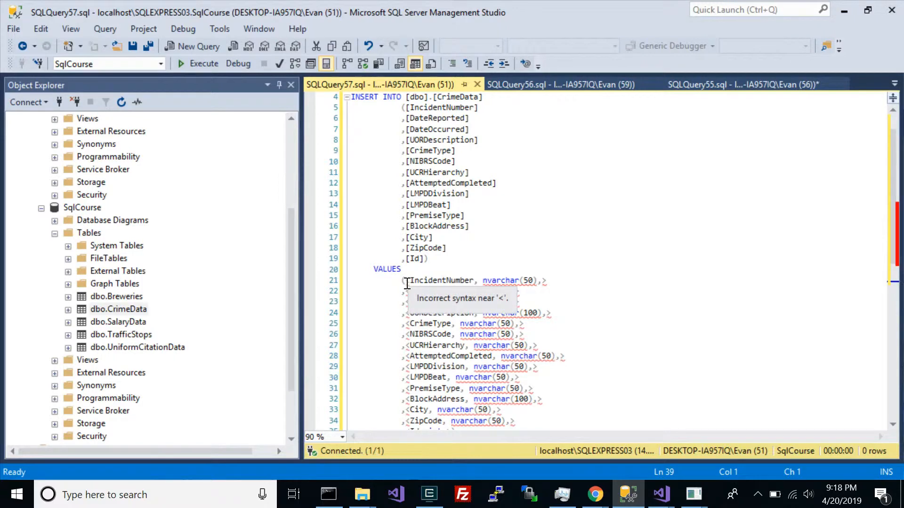
{"action": "left_click_drag", "start_coordinate": [406, 283], "coordinate": [551, 285]}
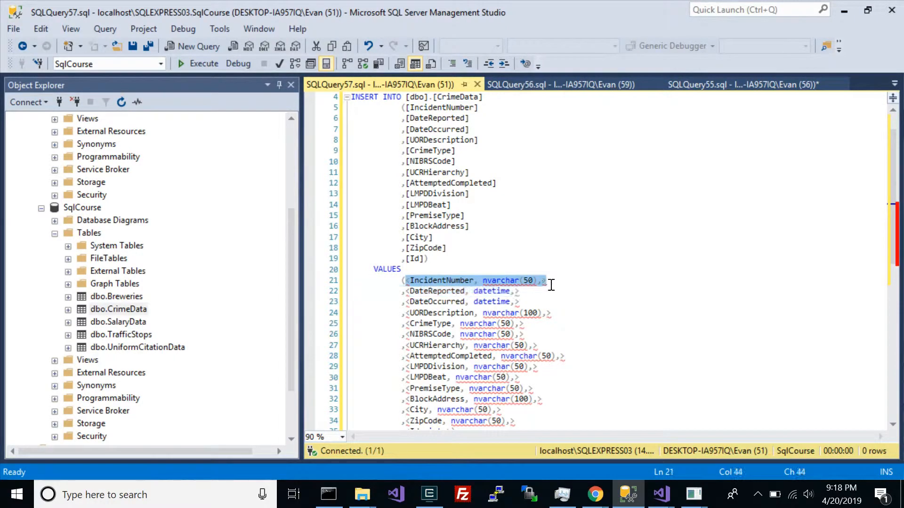
{"action": "type", "text": "'"}
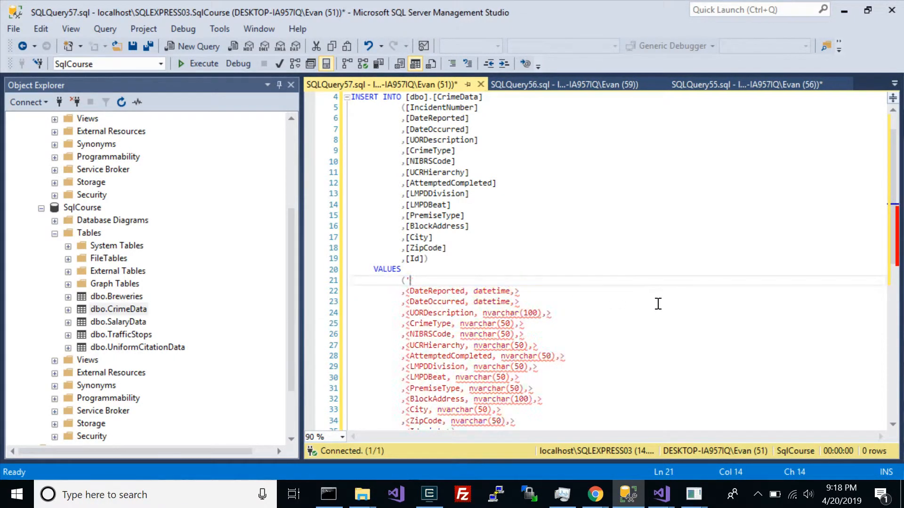
{"action": "type", "text": "ggf"}
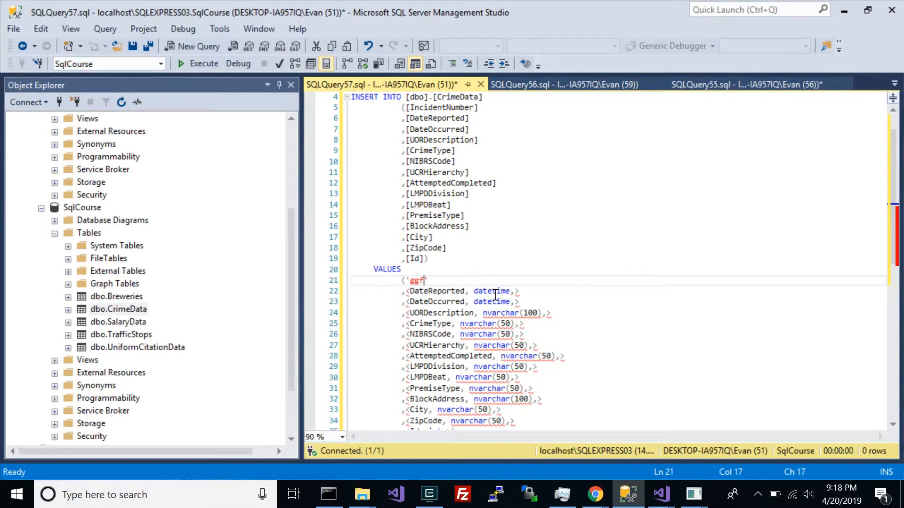
- Replace the DateReported placeholder in the VALUES list of the INSERT script with '2018-12-16'
{"action": "left_click_drag", "start_coordinate": [407, 294], "coordinate": [519, 292]}
{"action": "type", "text": "'"}
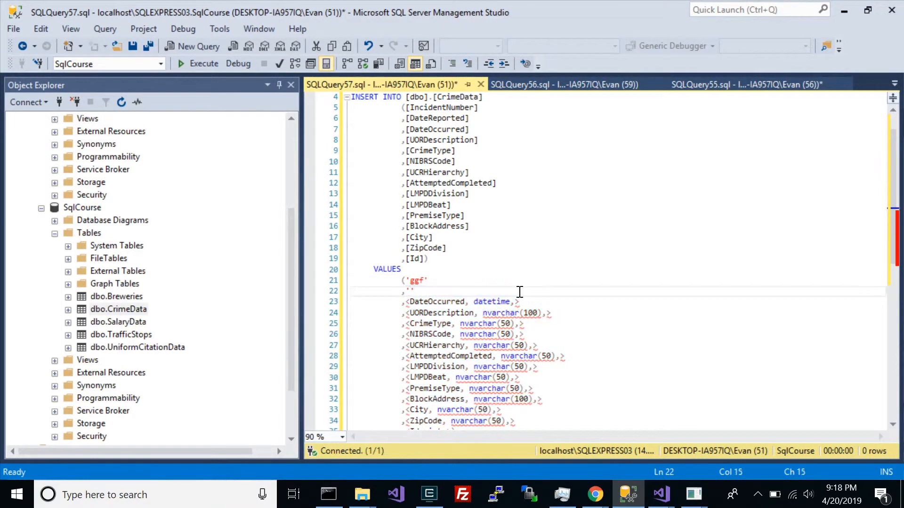
{"action": "type", "text": "20108-12-16"}
{"action": "key", "text": "Left"}
{"action": "key", "text": "Left"}
{"action": "key", "text": "Left"}
{"action": "key", "text": "Left"}
{"action": "key", "text": "Left"}
{"action": "key", "text": "Left"}
{"action": "key", "text": "Left"}
{"action": "key", "text": "BackSpace"}
{"action": "key", "text": "Right"}
{"action": "key", "text": "Right"}
{"action": "key", "text": "Right"}
{"action": "key", "text": "Right"}
- Close the CrimeData INSERT script without saving its changes
{"action": "left_click", "coordinate": [512, 183]}
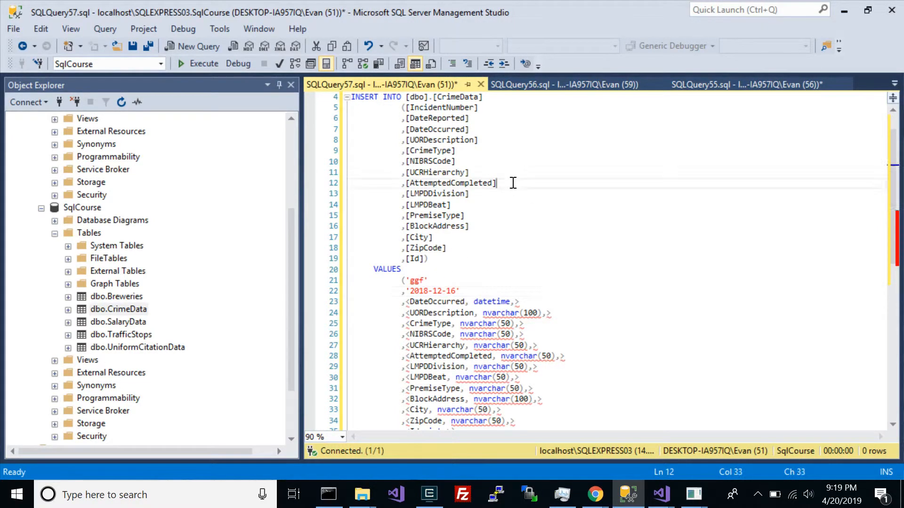
{"action": "left_click", "coordinate": [480, 85]}
{"action": "left_click", "coordinate": [502, 330]}
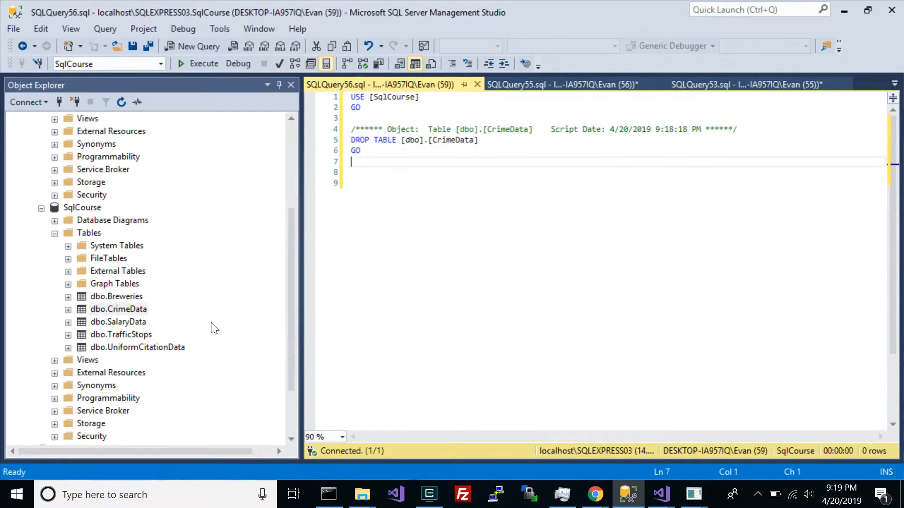
- Script the SqlCourse dbo.CrimeData table as UPDATE to a new query editor window
{"action": "right_click", "coordinate": [130, 307]}
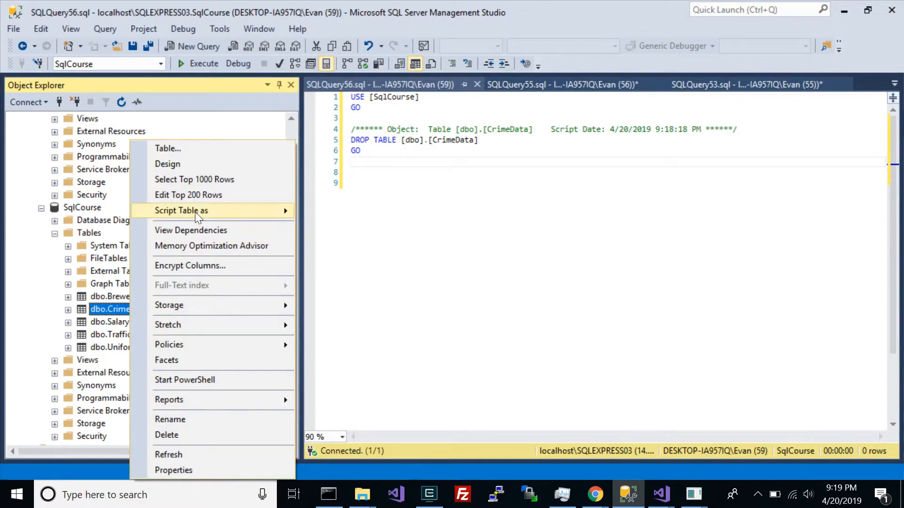
{"action": "mouse_move", "coordinate": [195, 212]}
{"action": "mouse_move", "coordinate": [376, 326]}
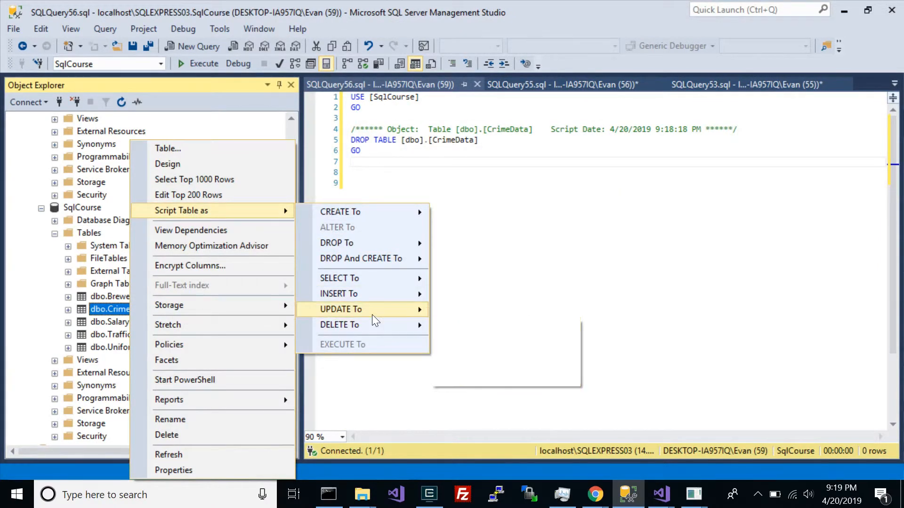
{"action": "left_click", "coordinate": [473, 315]}
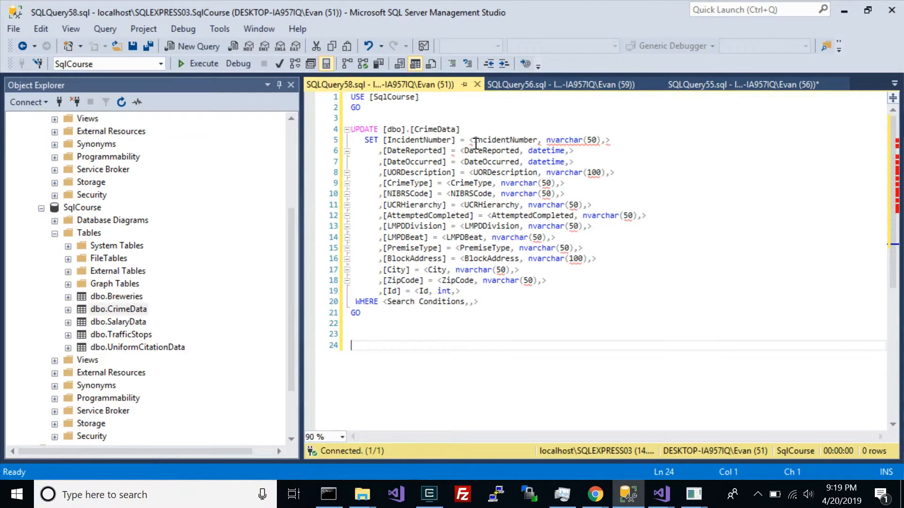
- Delete the SET lines from DateReported through Id in the UPDATE script, leaving only the IncidentNumber assignment
{"action": "left_click_drag", "start_coordinate": [469, 140], "coordinate": [610, 144]}
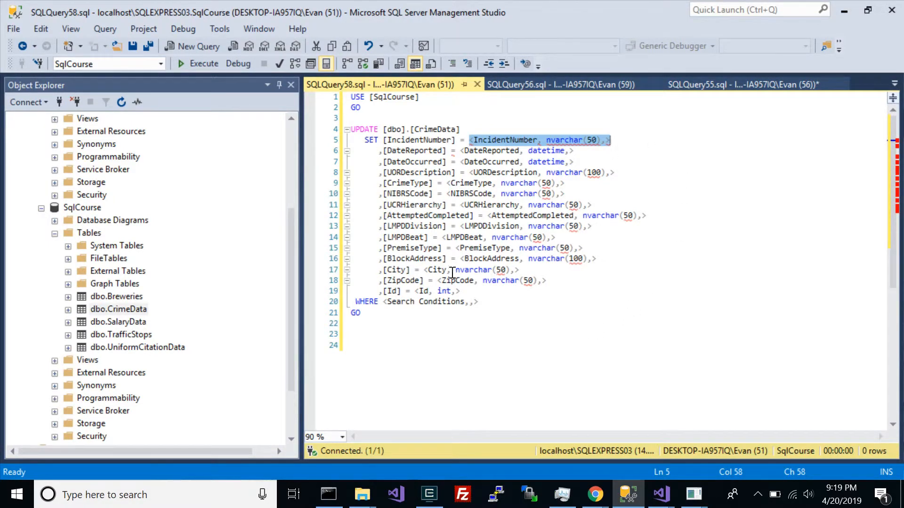
{"action": "left_click_drag", "start_coordinate": [469, 292], "coordinate": [261, 155]}
{"action": "key", "text": "Delete"}
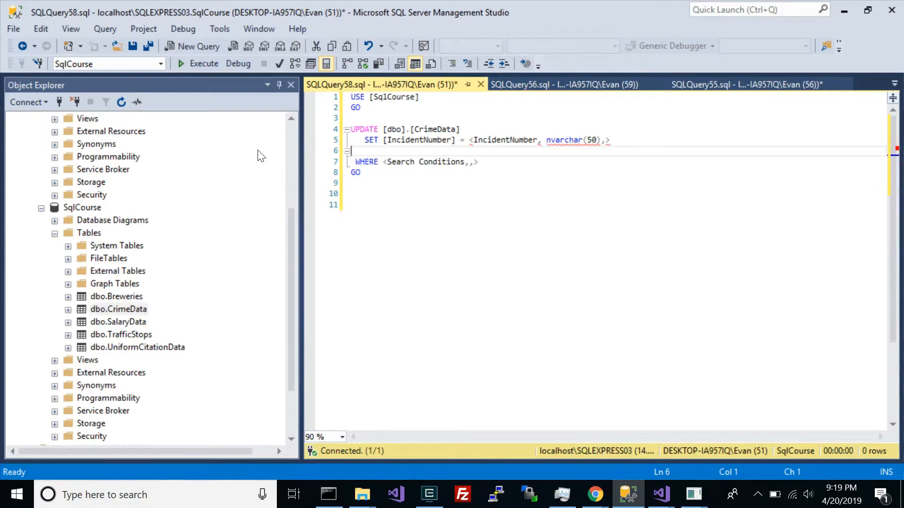
{"action": "key", "text": "BackSpace"}
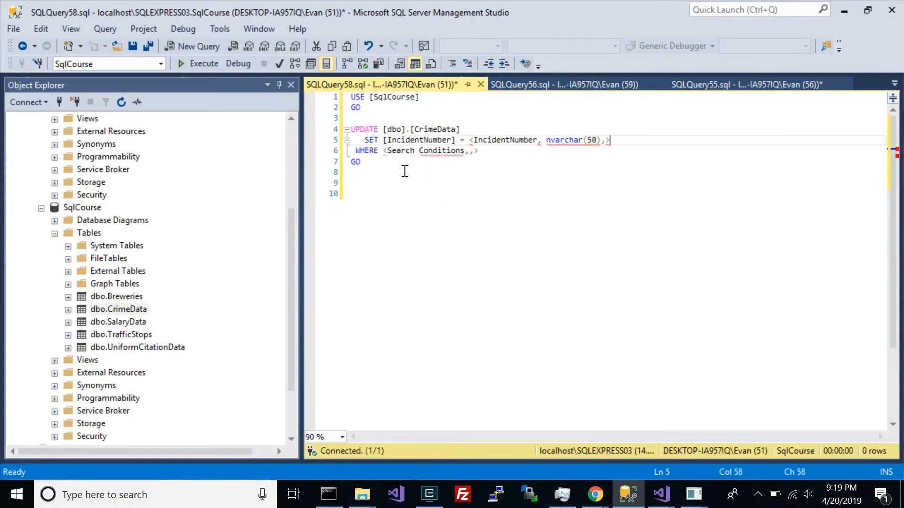
- Replace the search conditions placeholder in the WHERE clause with IncidentNumber = 'abc123'
{"action": "left_click_drag", "start_coordinate": [382, 151], "coordinate": [482, 152]}
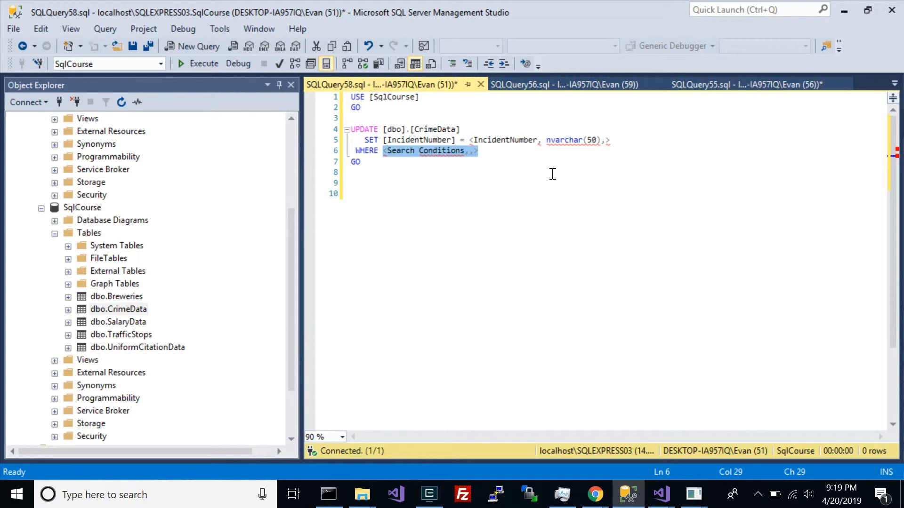
{"action": "type", "text": "IncidentNumber = "}
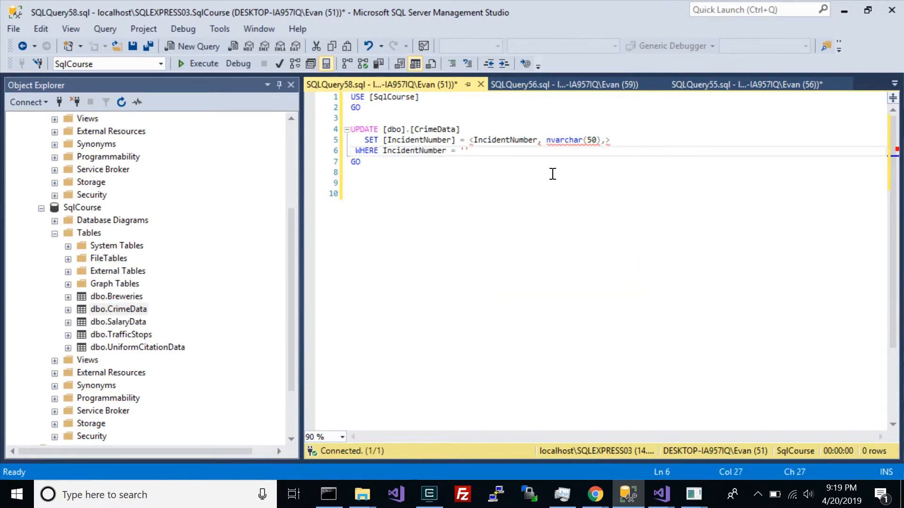
{"action": "type", "text": "'abc123"}
- Replace the IncidentNumber placeholder in the SET clause of the UPDATE script with 'defr343'
{"action": "left_click_drag", "start_coordinate": [470, 140], "coordinate": [611, 139]}
{"action": "type", "text": "''"}
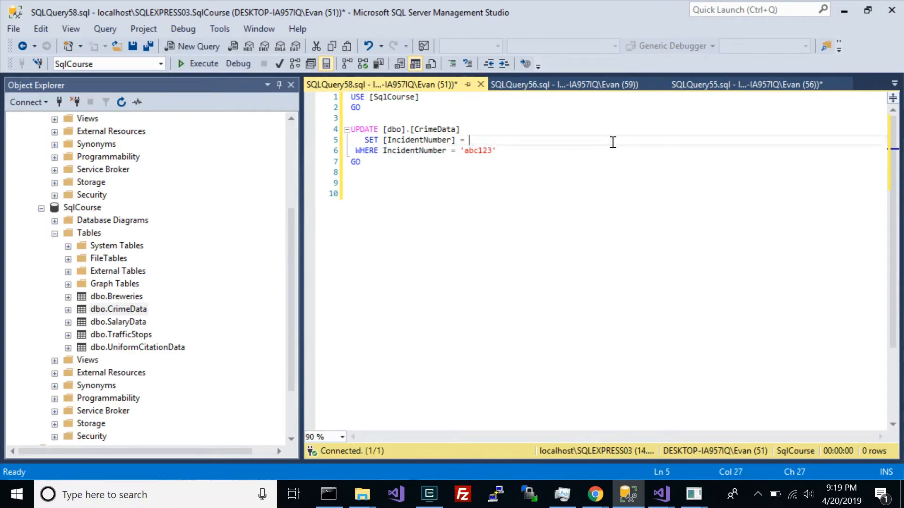
{"action": "type", "text": "defr343"}
{"action": "left_click", "coordinate": [487, 181]}
{"action": "scroll", "coordinate": [473, 258], "scroll_direction": "down", "scroll_amount": 1}
{"action": "scroll", "coordinate": [474, 258], "scroll_direction": "up", "scroll_amount": 1}
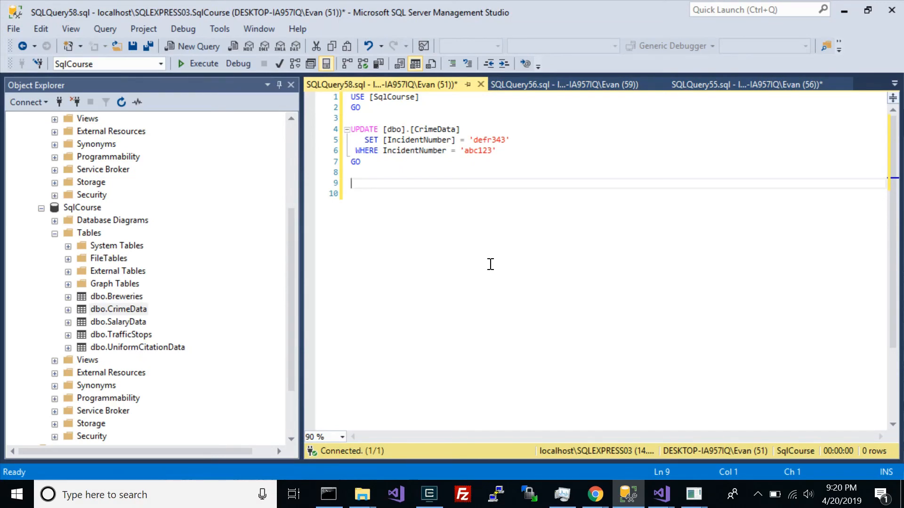
{"action": "scroll", "coordinate": [283, 239], "scroll_direction": "up", "scroll_amount": 4}
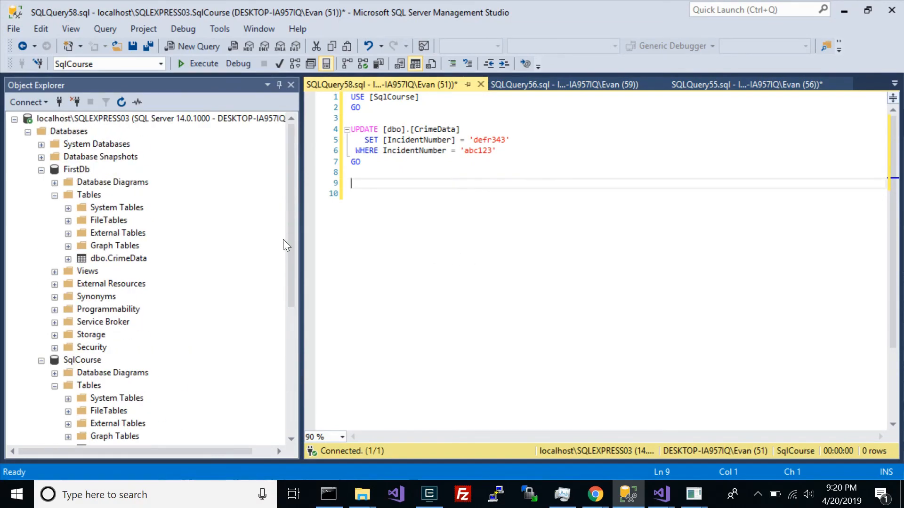